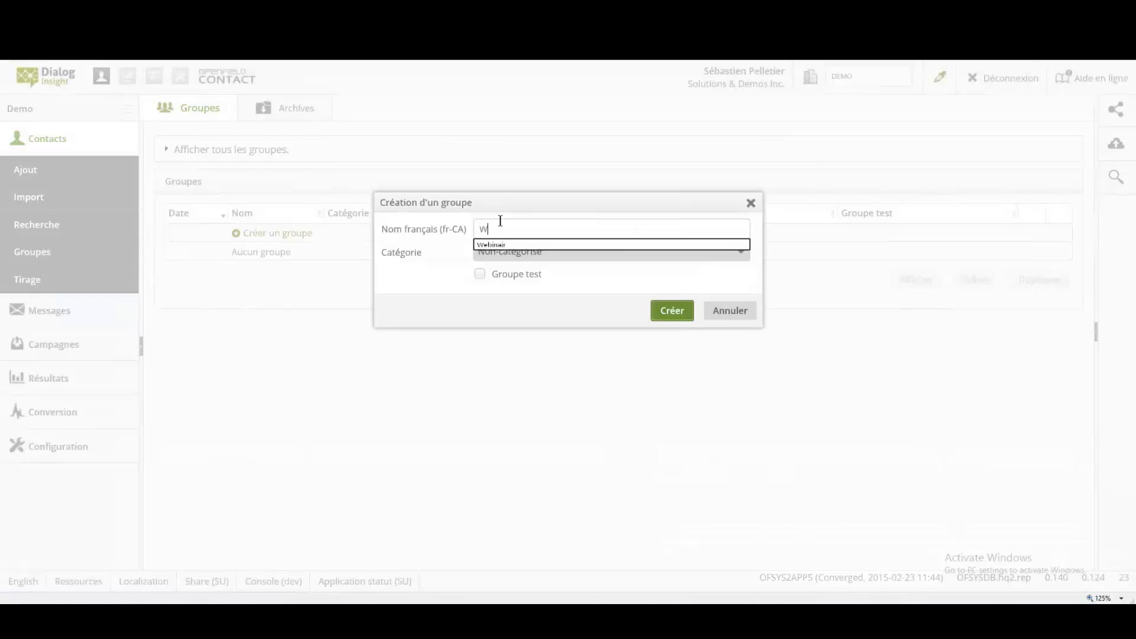
Create a contact group named Webinair in the Non-catégorisé category.
text(ir)
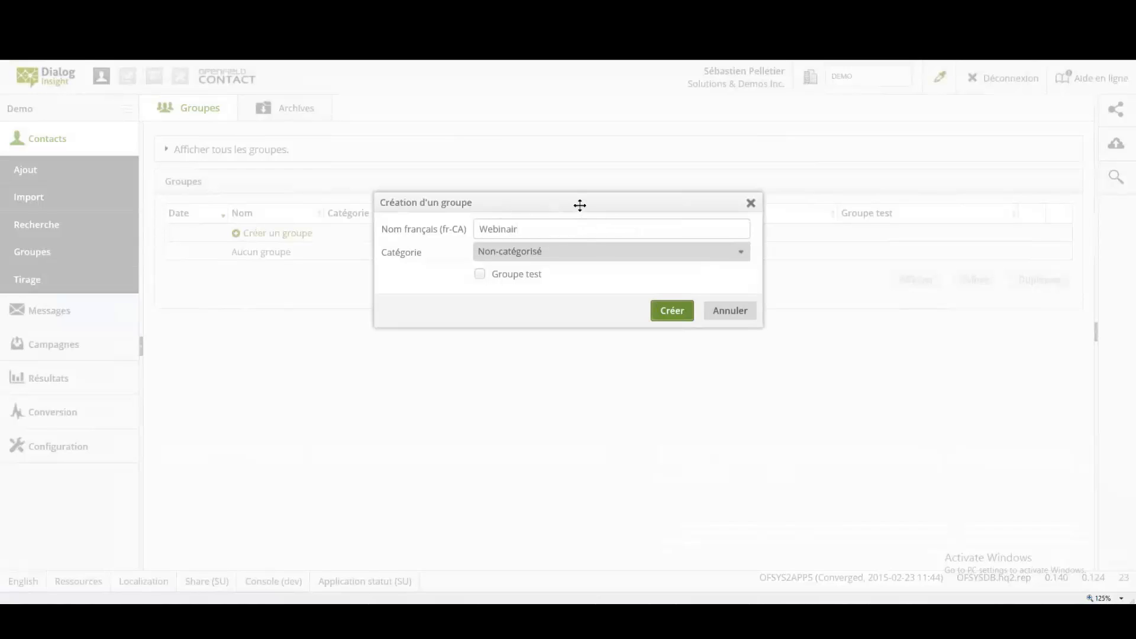
click(558, 253)
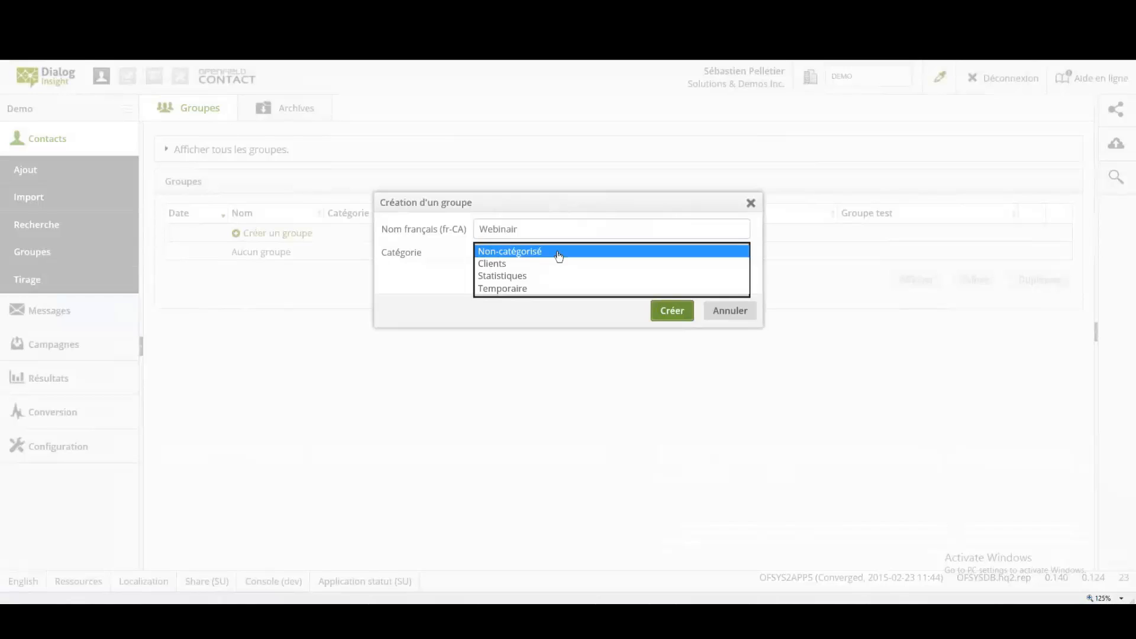
click(471, 214)
click(678, 318)
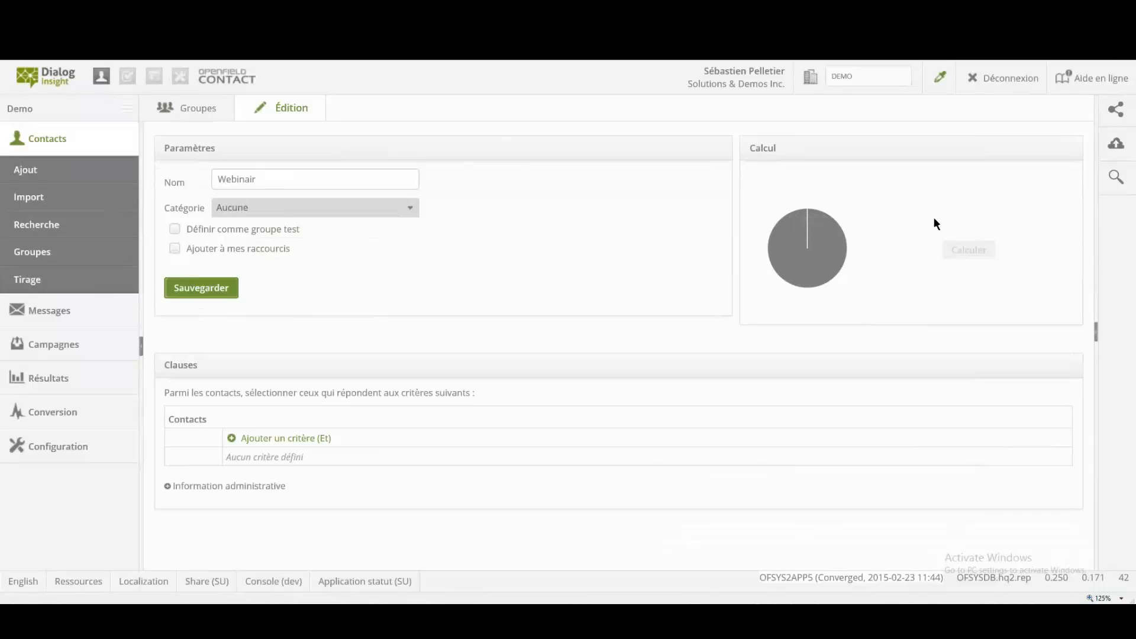
Add a profile criterion including contacts whose Province equals the fixed value QC, and review the targeted contacts calculation.
click(301, 439)
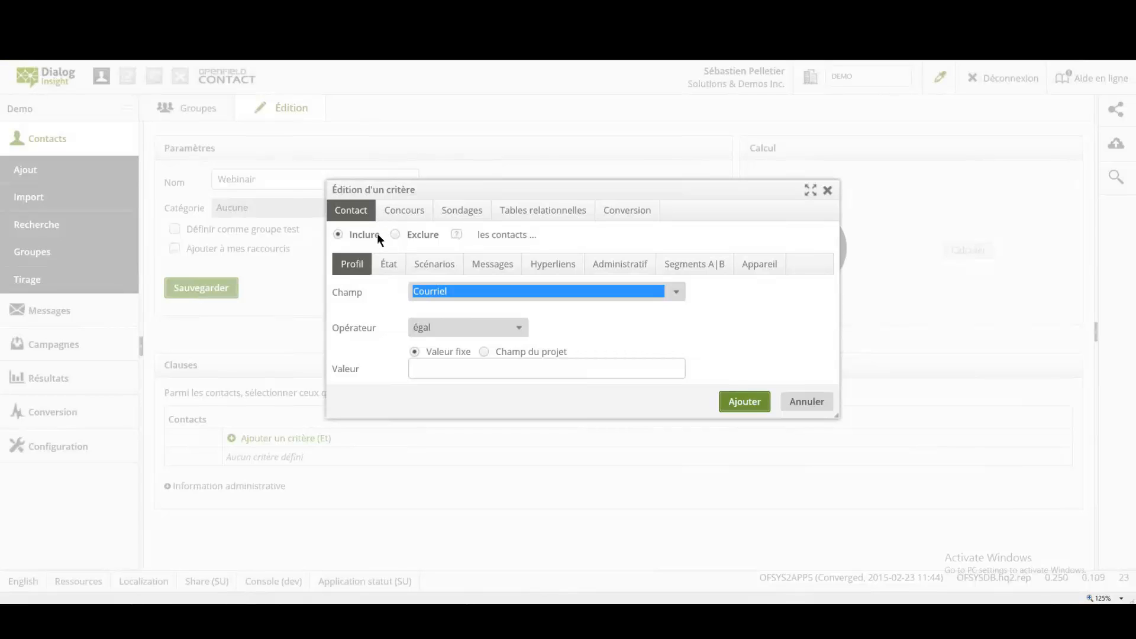
click(465, 293)
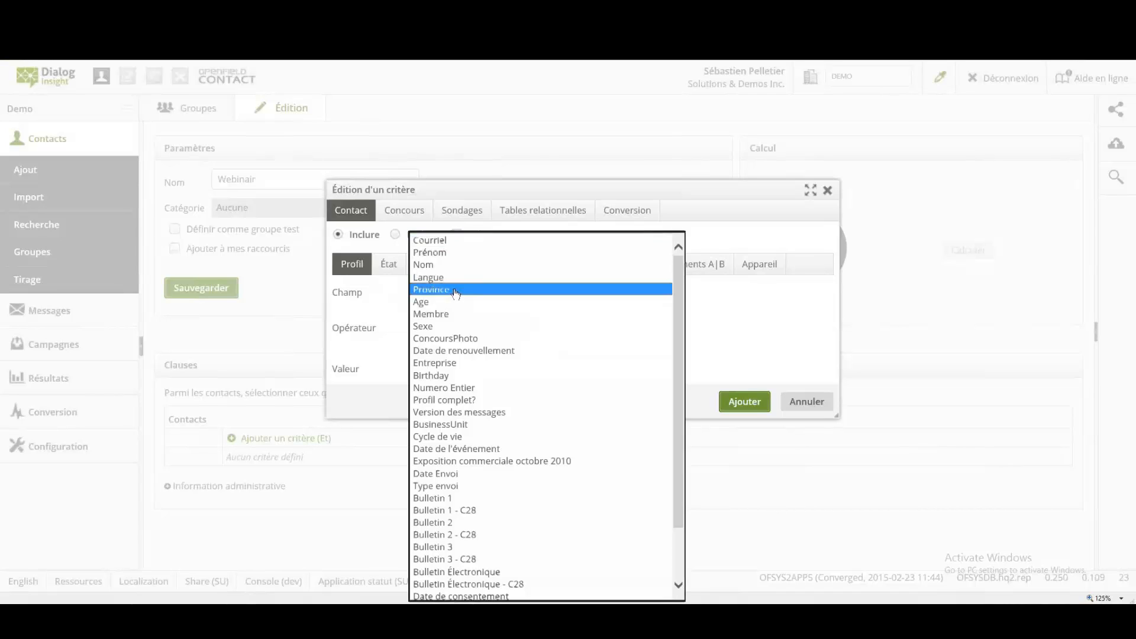
click(455, 290)
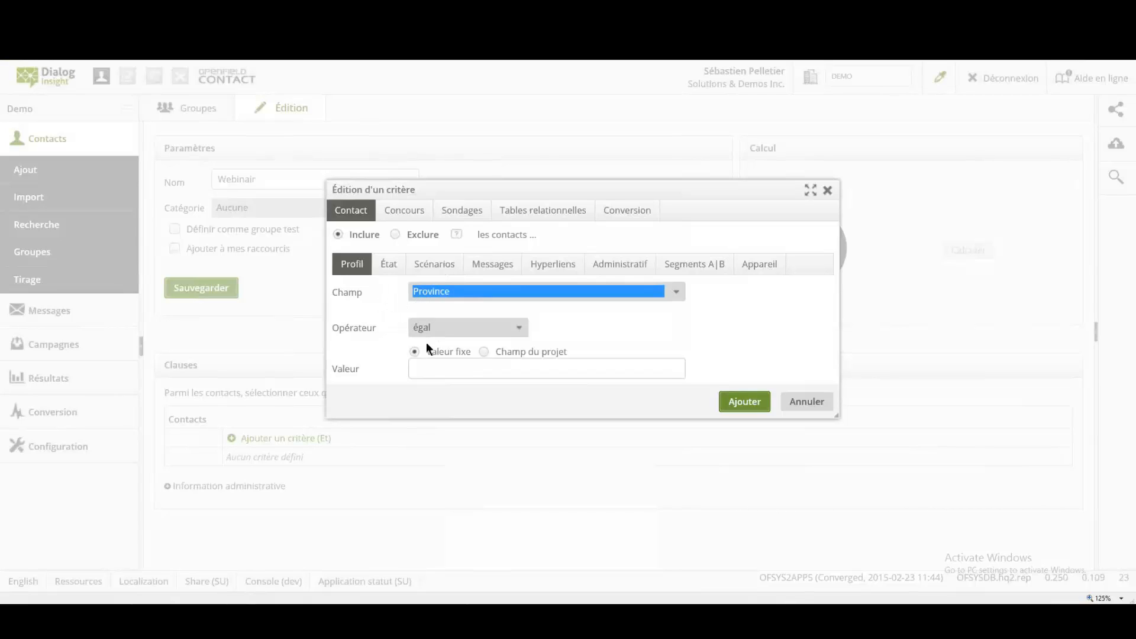
click(430, 369)
text(QC)
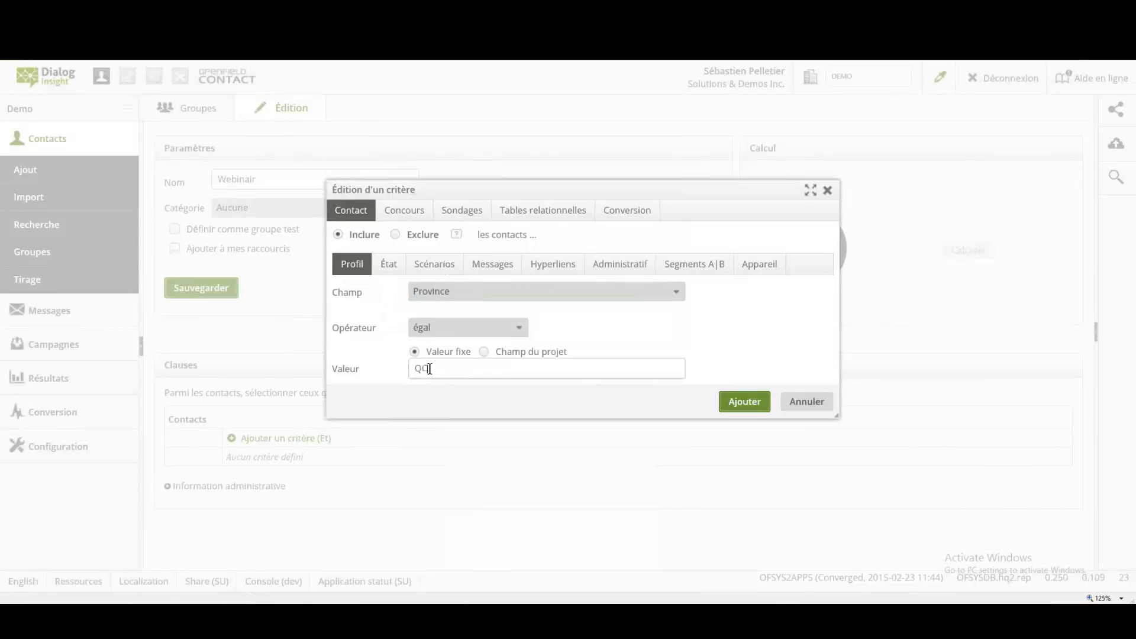
click(744, 408)
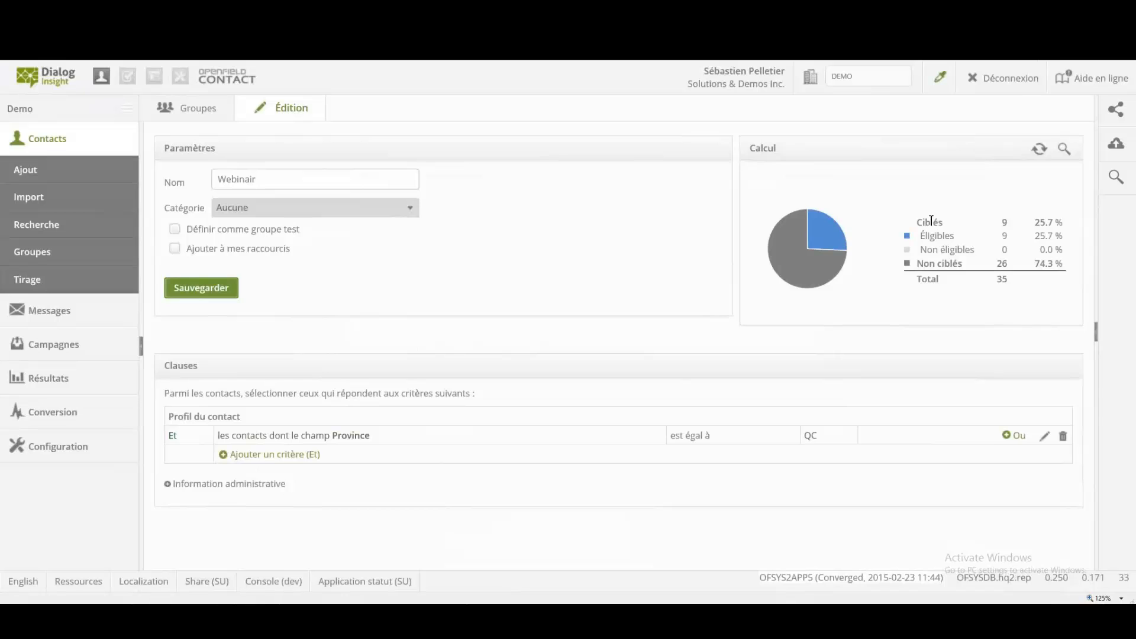
drag(916, 222, 1035, 231)
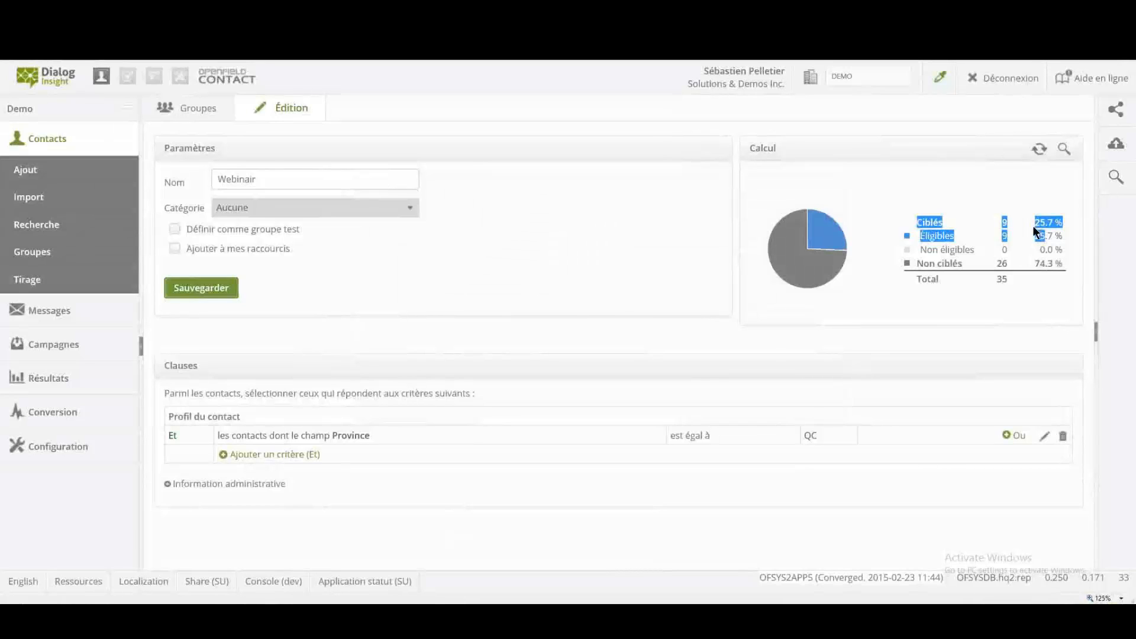
click(793, 320)
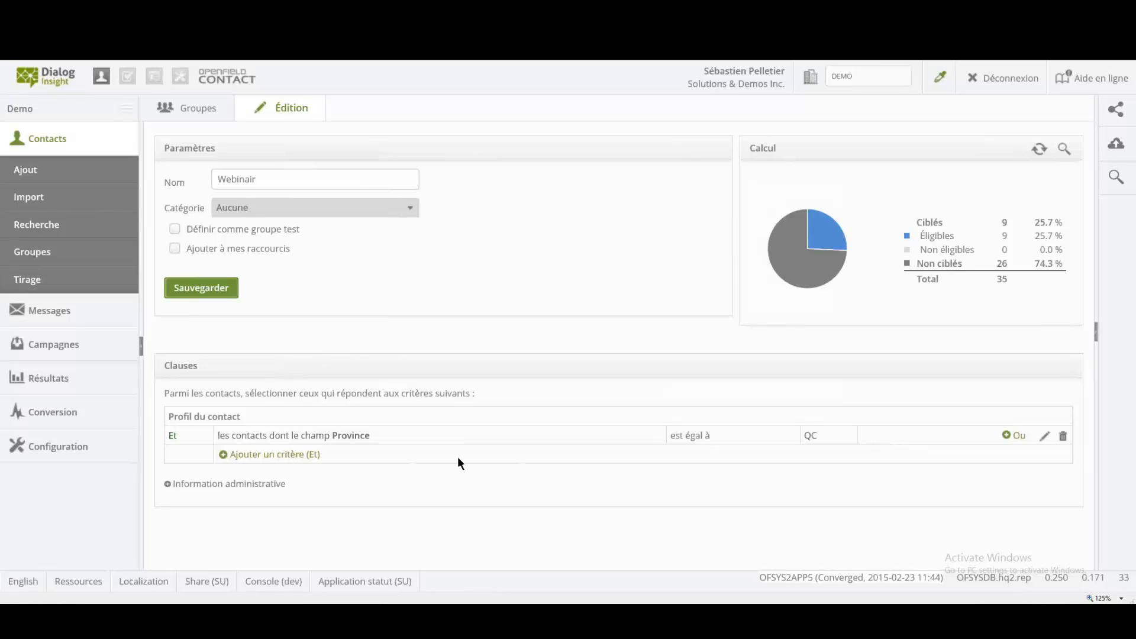
Start a second And criterion based on contact state, including contacts subscribed (Abonné) to Bulletin Avocat.
click(320, 455)
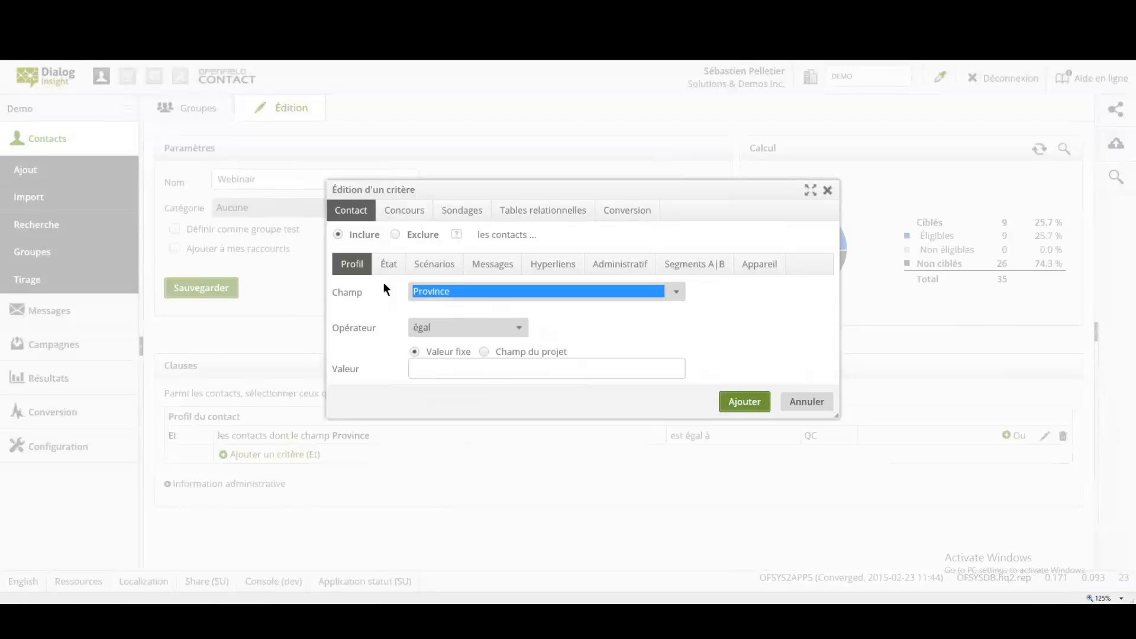
drag(518, 188, 557, 152)
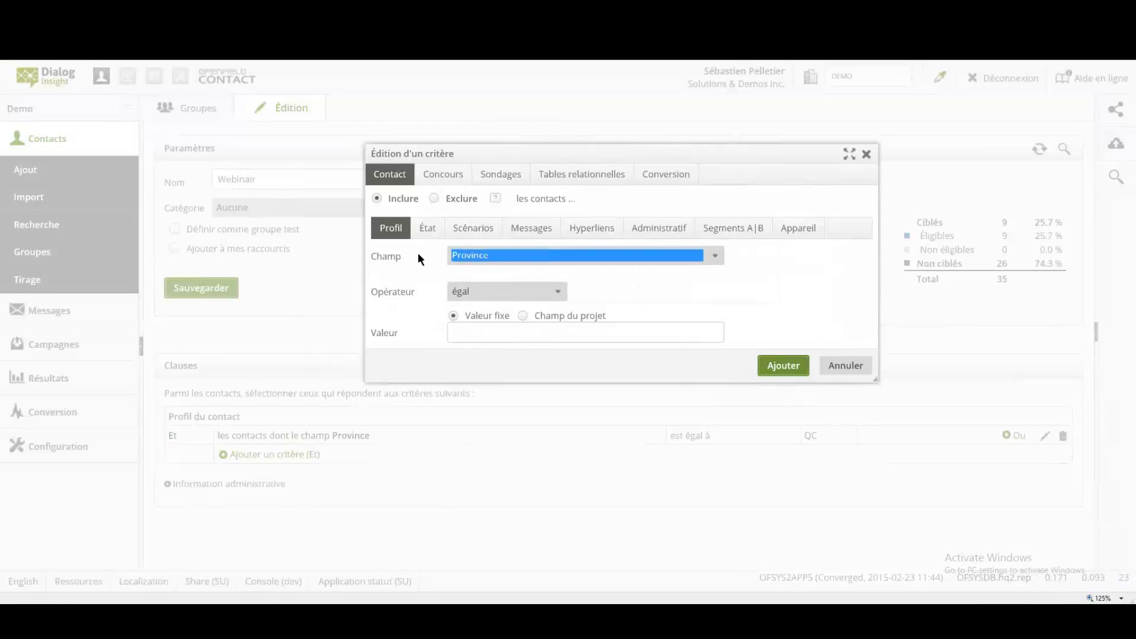
click(488, 260)
click(489, 257)
click(428, 230)
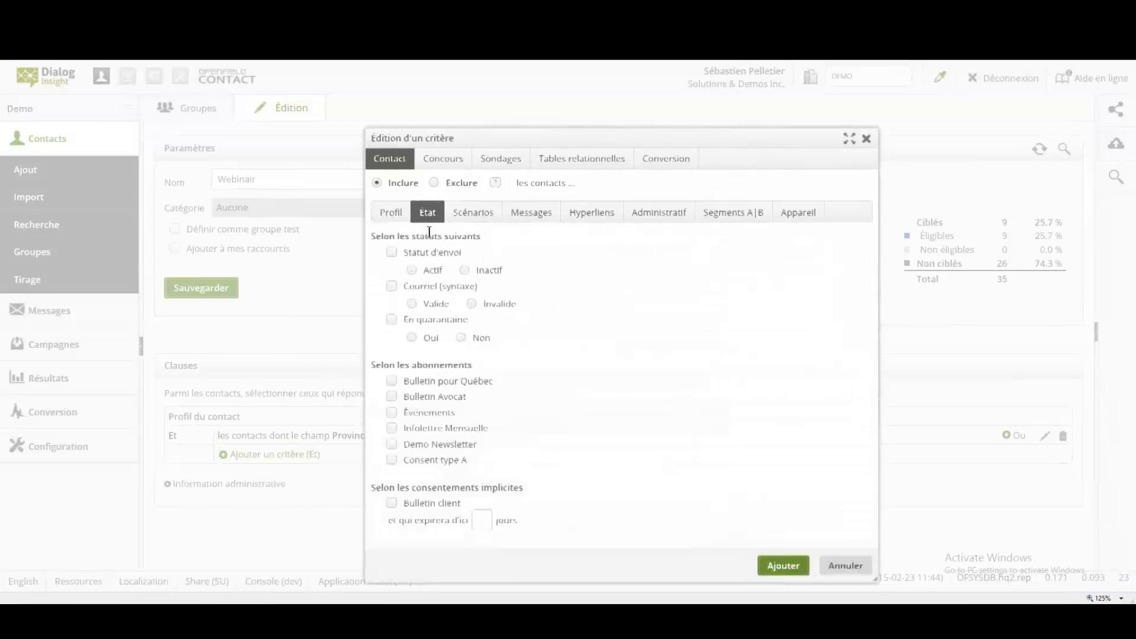
click(391, 397)
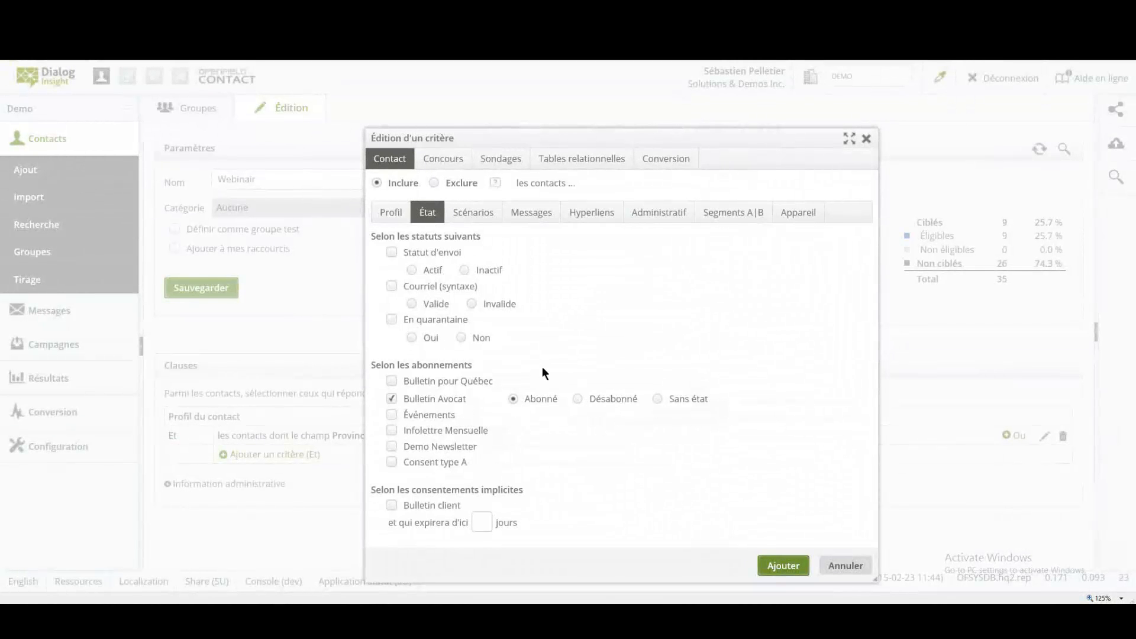
Try a scenario filter on Birthday Offer in the criterion and remove it.
click(490, 213)
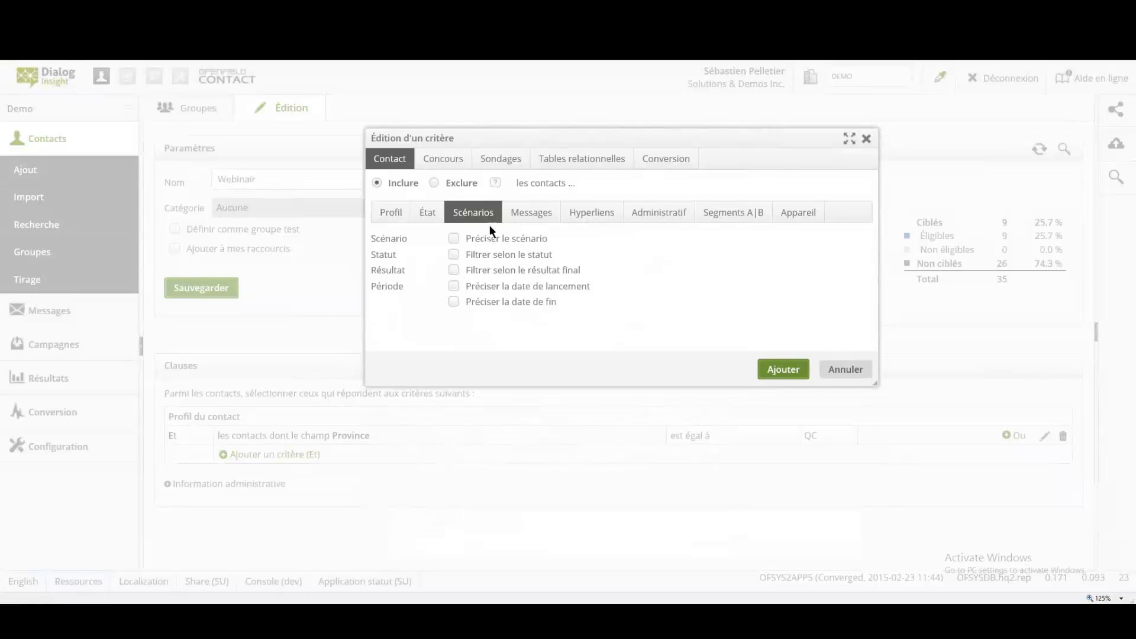
click(454, 238)
click(485, 260)
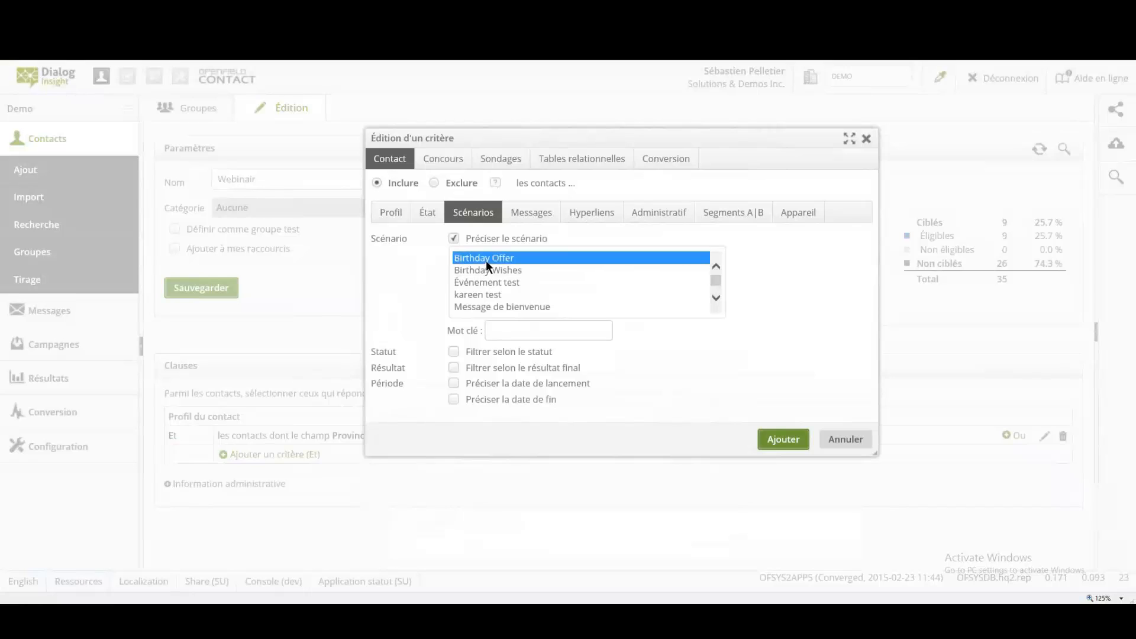
click(454, 239)
Configure a message criterion for Livré and Pas ouvert, limited to the 2014.06.22 21:57 sending of Message de consentement C-28.
click(543, 216)
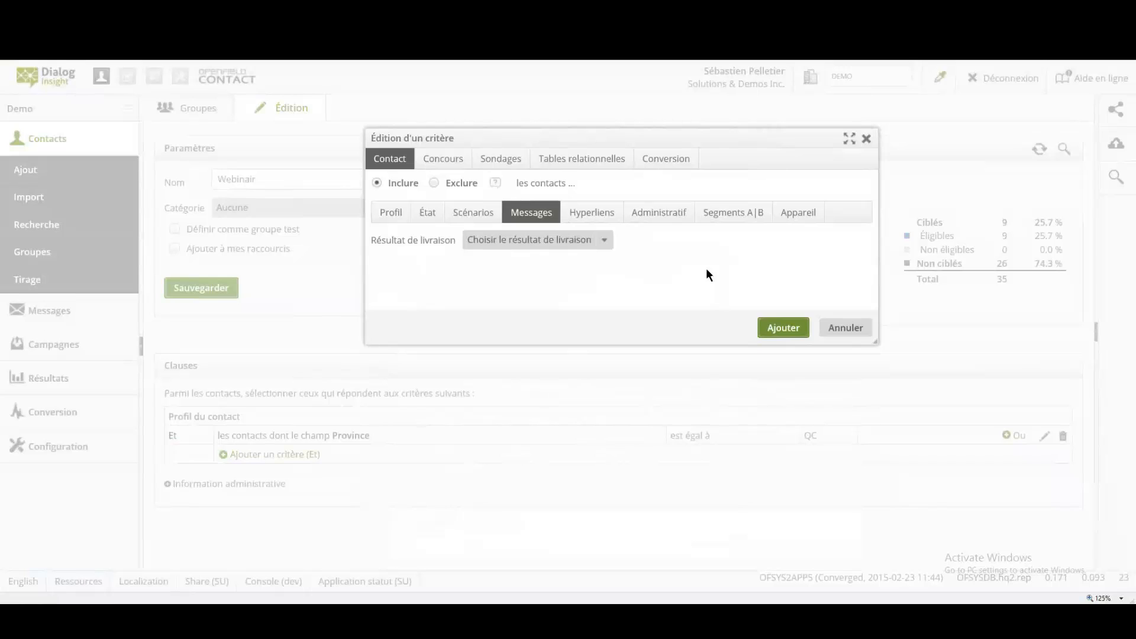
click(609, 243)
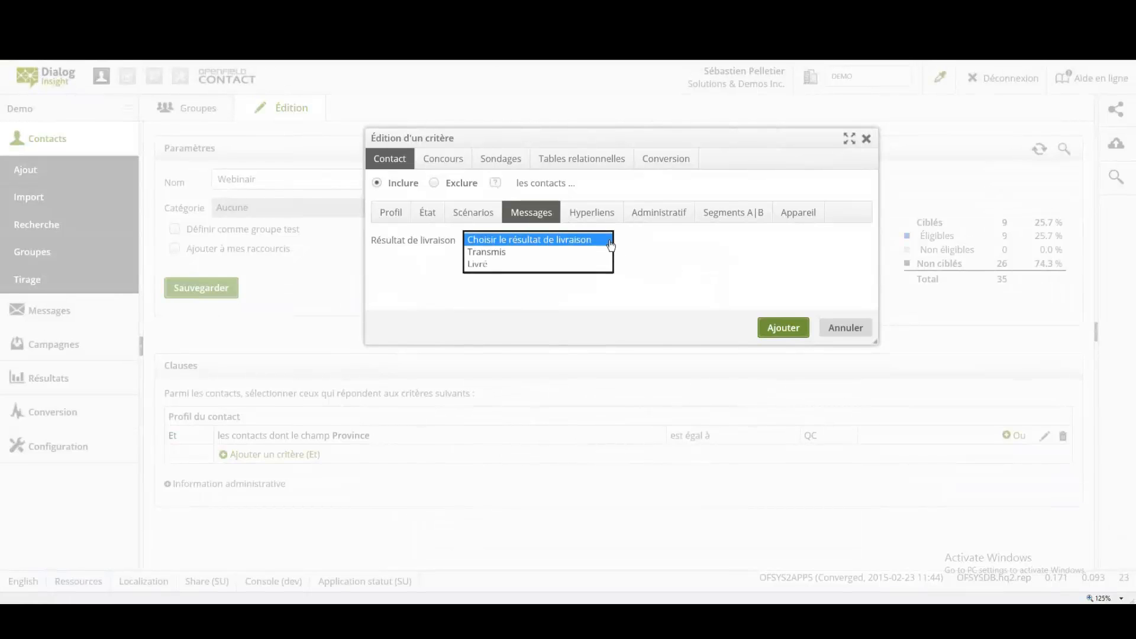
click(580, 264)
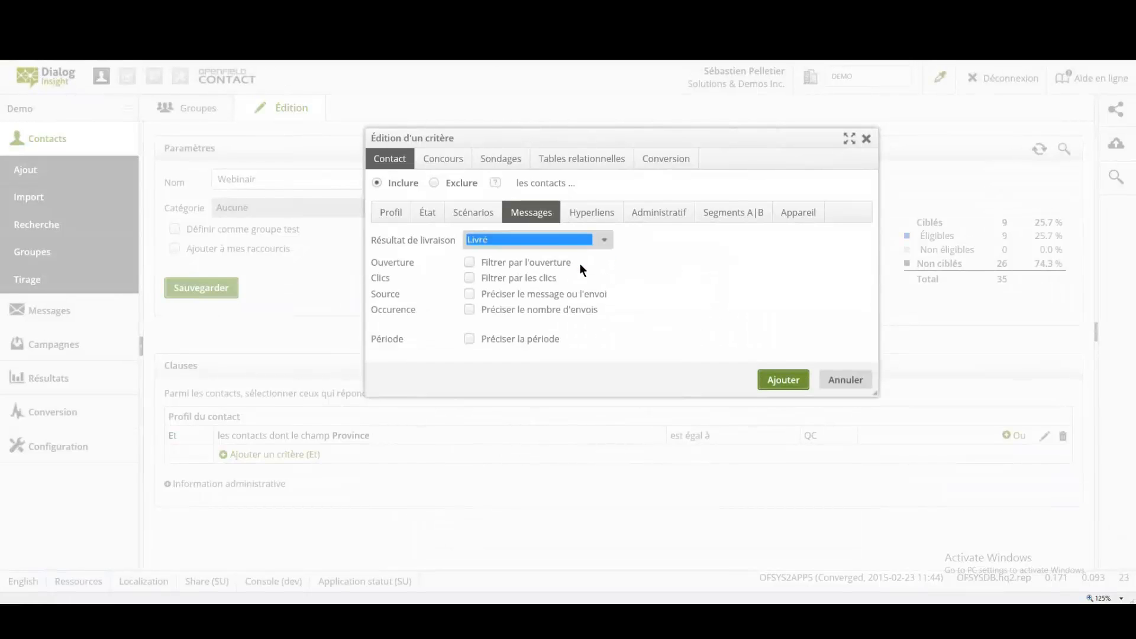
click(562, 264)
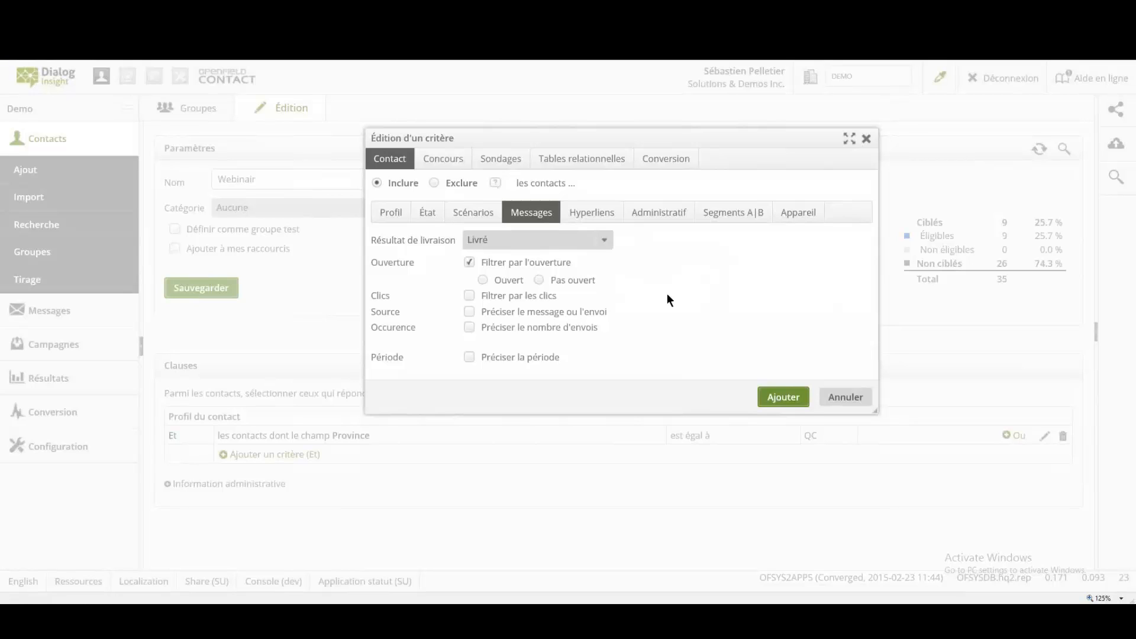
click(595, 312)
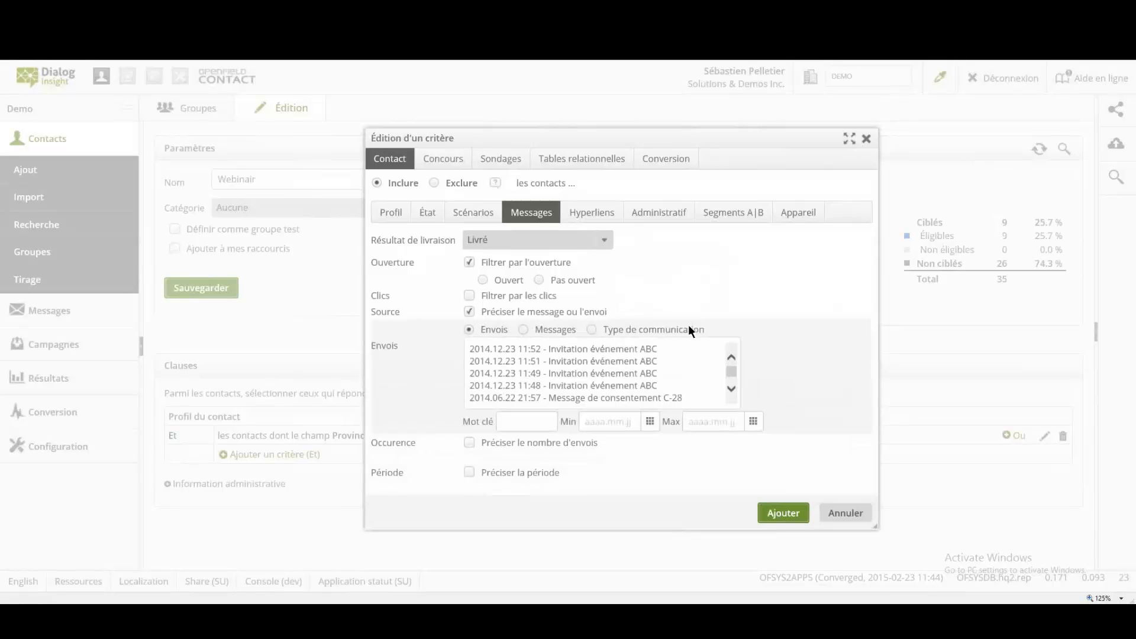
click(670, 399)
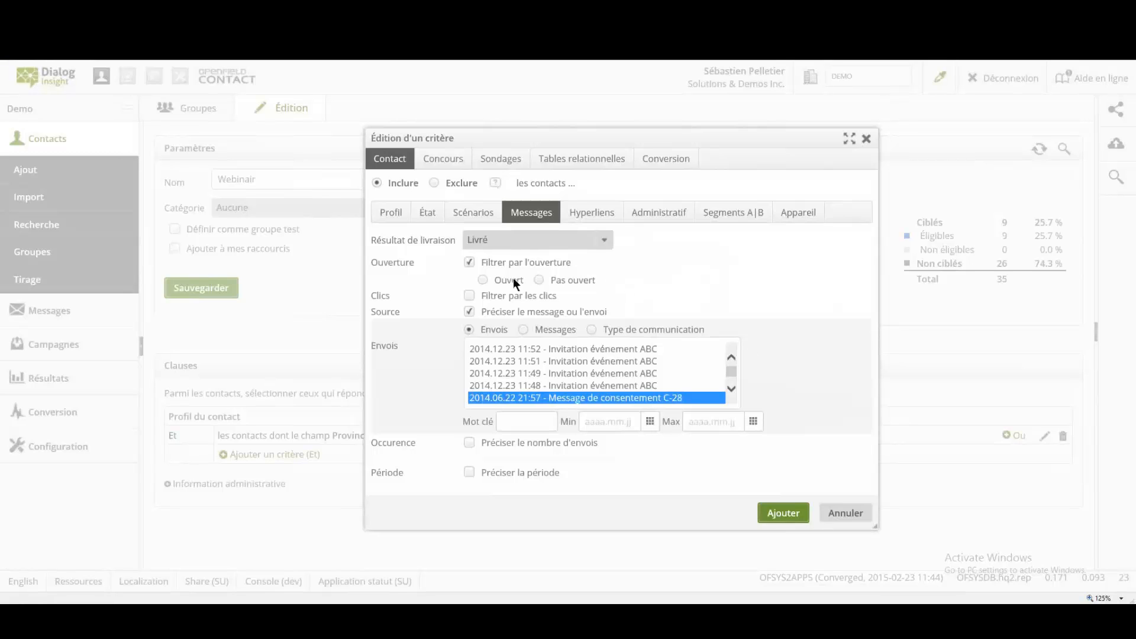
click(482, 282)
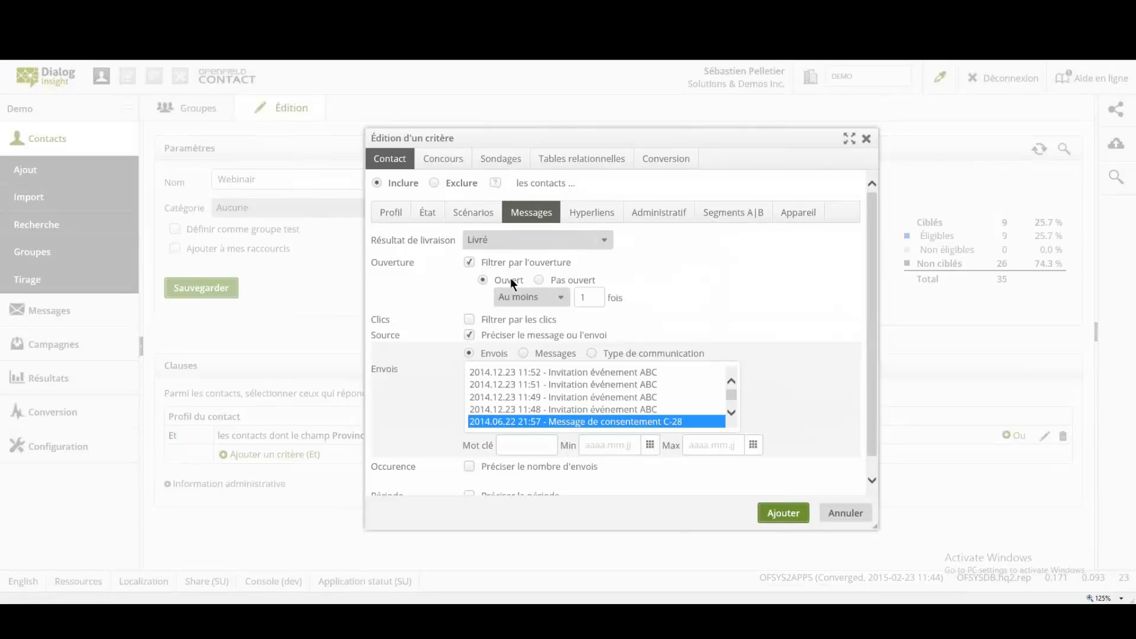
click(539, 280)
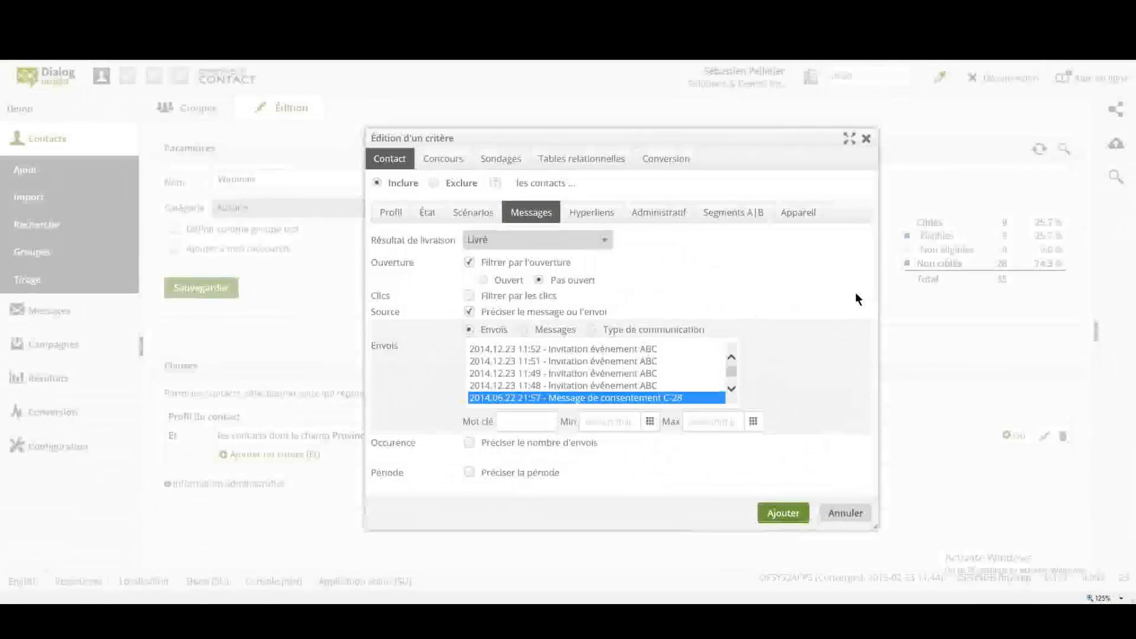
Configure a hyperlink criterion for the Février 2013 Bulletin REP Solution - FR sending, selecting Lien 5 and the second Lire la suite link.
click(593, 214)
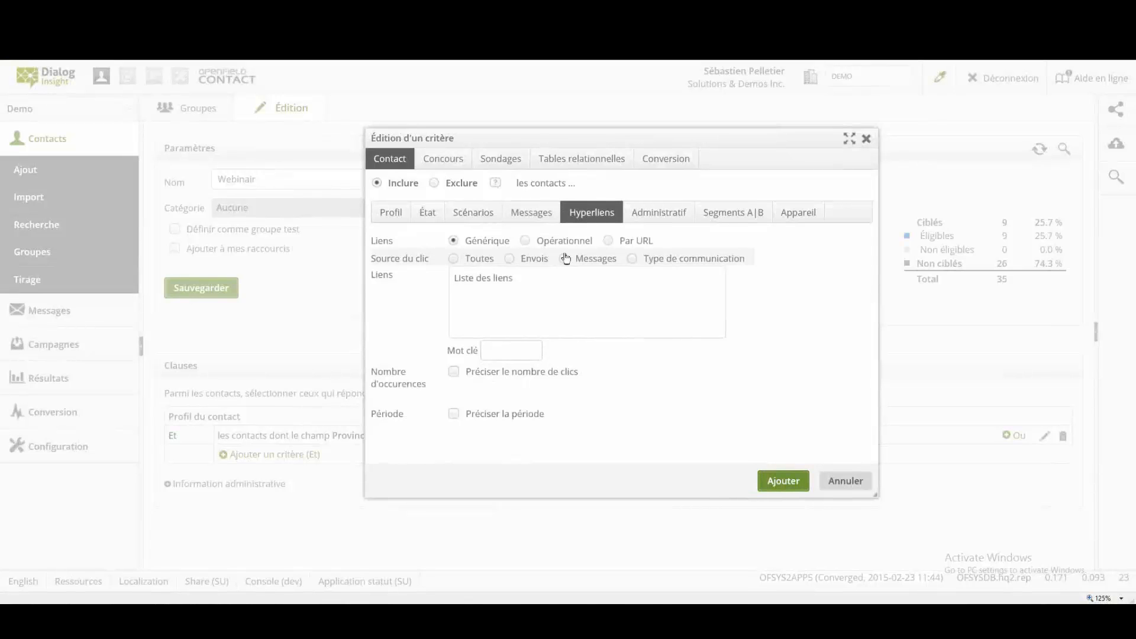
click(510, 259)
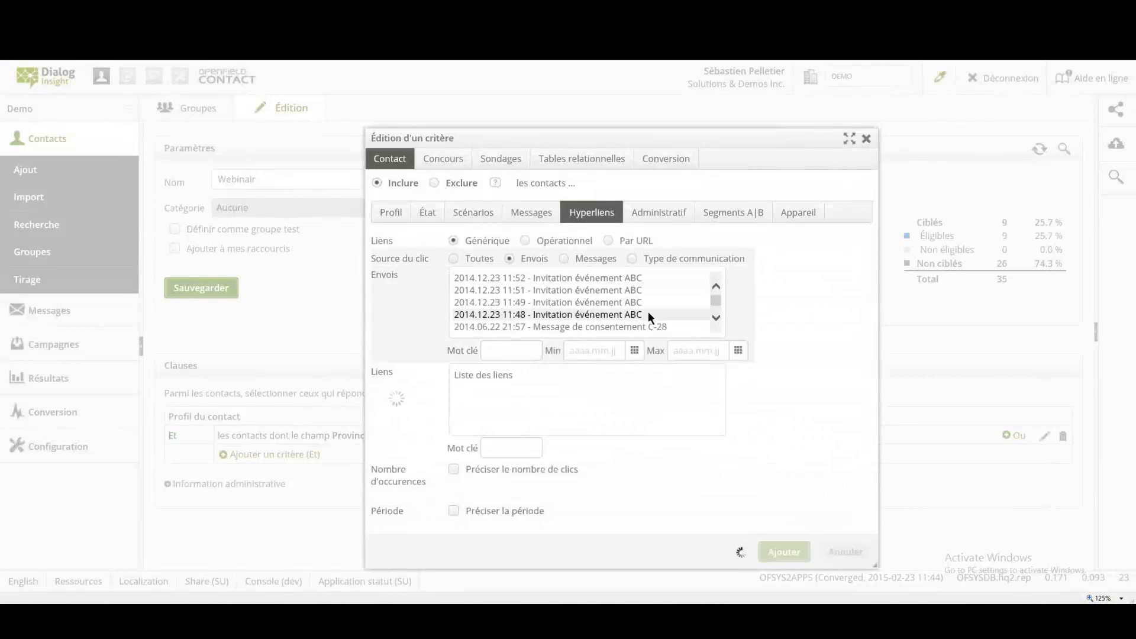
click(716, 319)
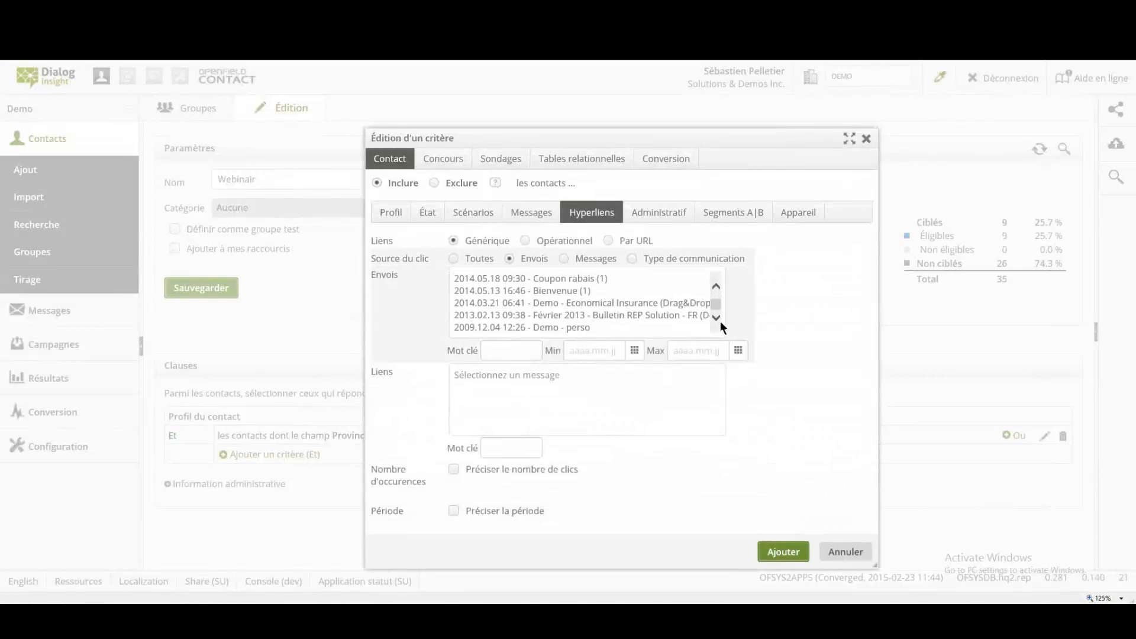
click(625, 314)
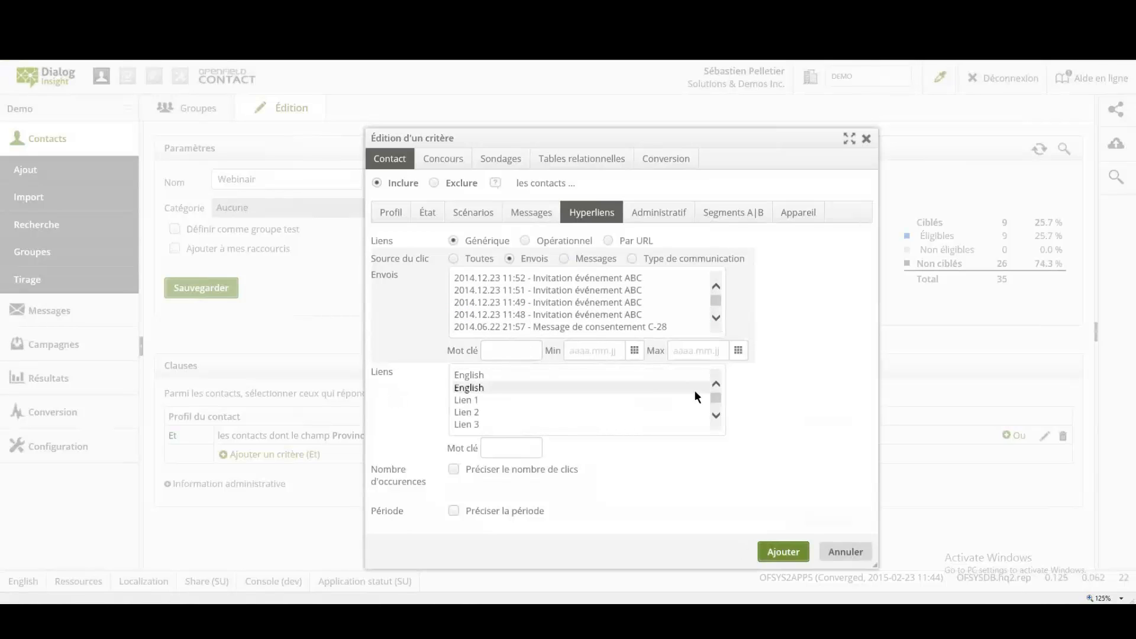
drag(712, 400, 716, 411)
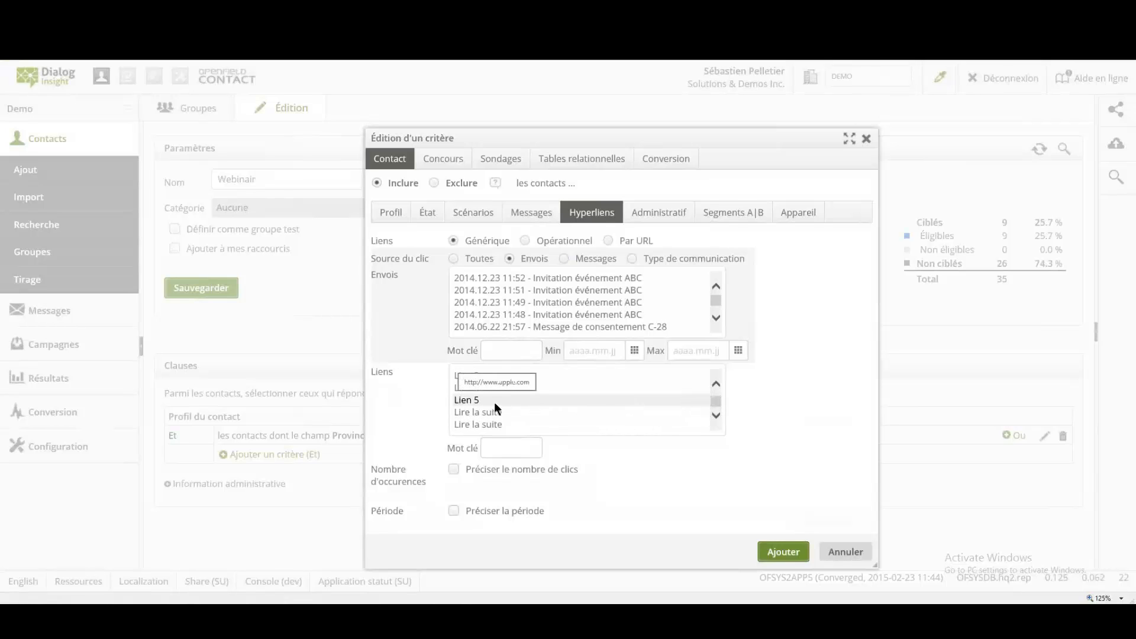
click(477, 399)
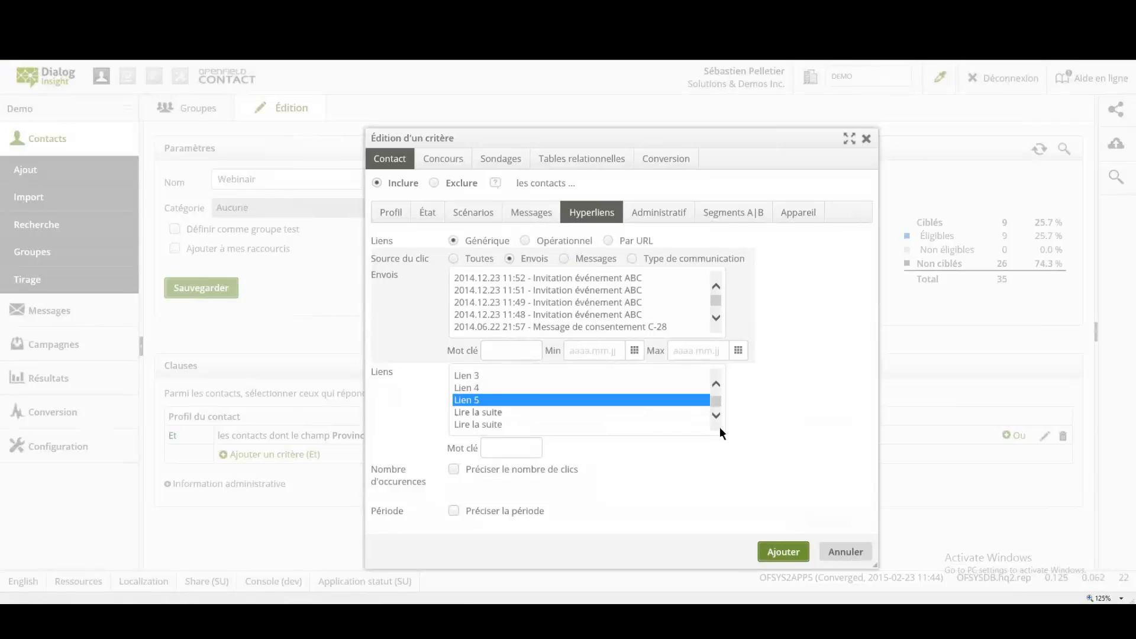
ctrl+click(515, 424)
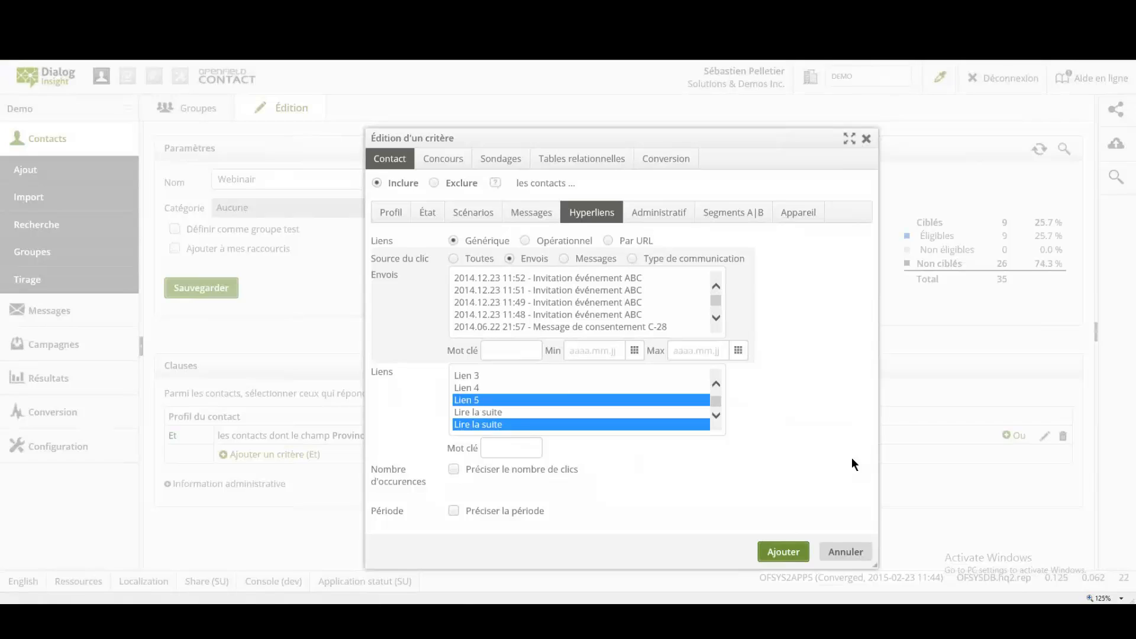
Configure an administrative criterion with the Création event, the Formulaire d'abonnement source and a period using the operator entre.
click(659, 214)
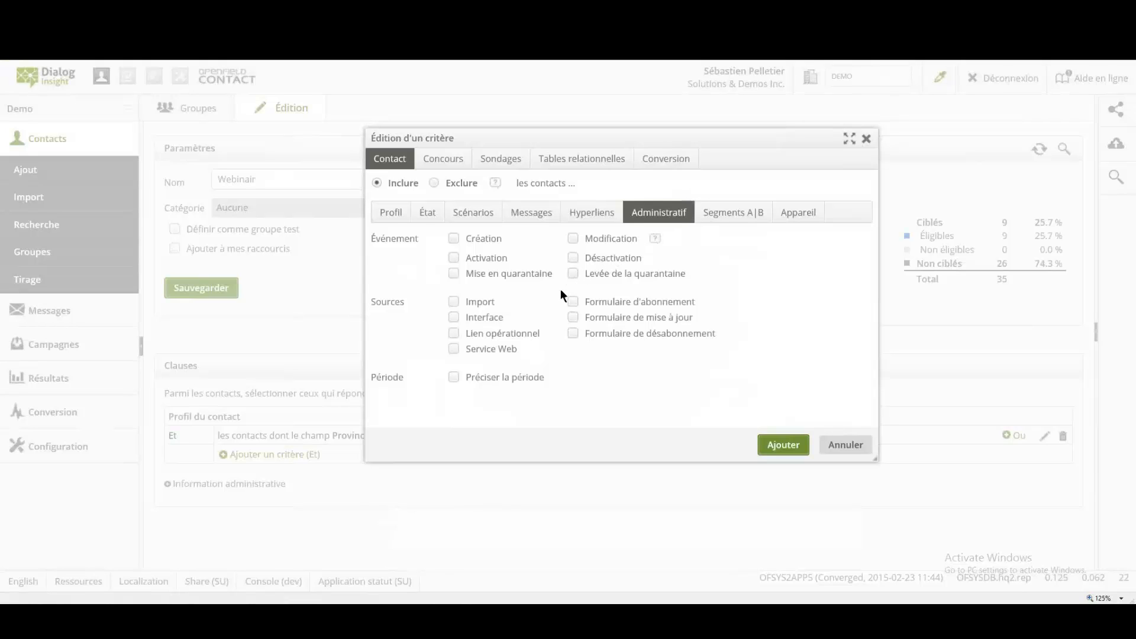
click(453, 238)
click(454, 377)
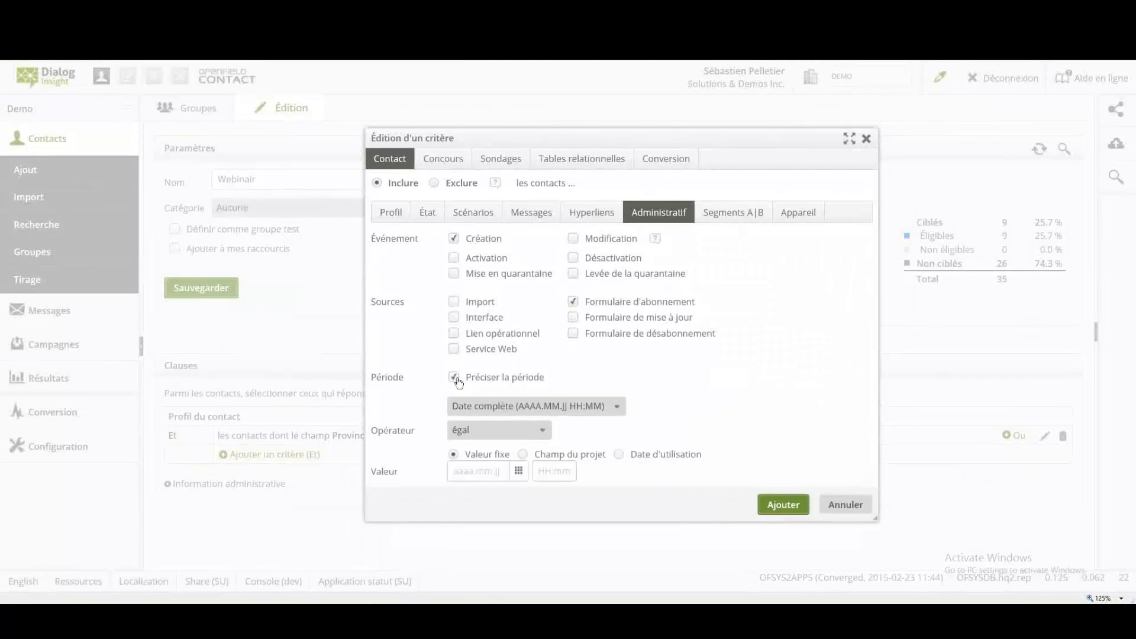
click(547, 434)
click(512, 503)
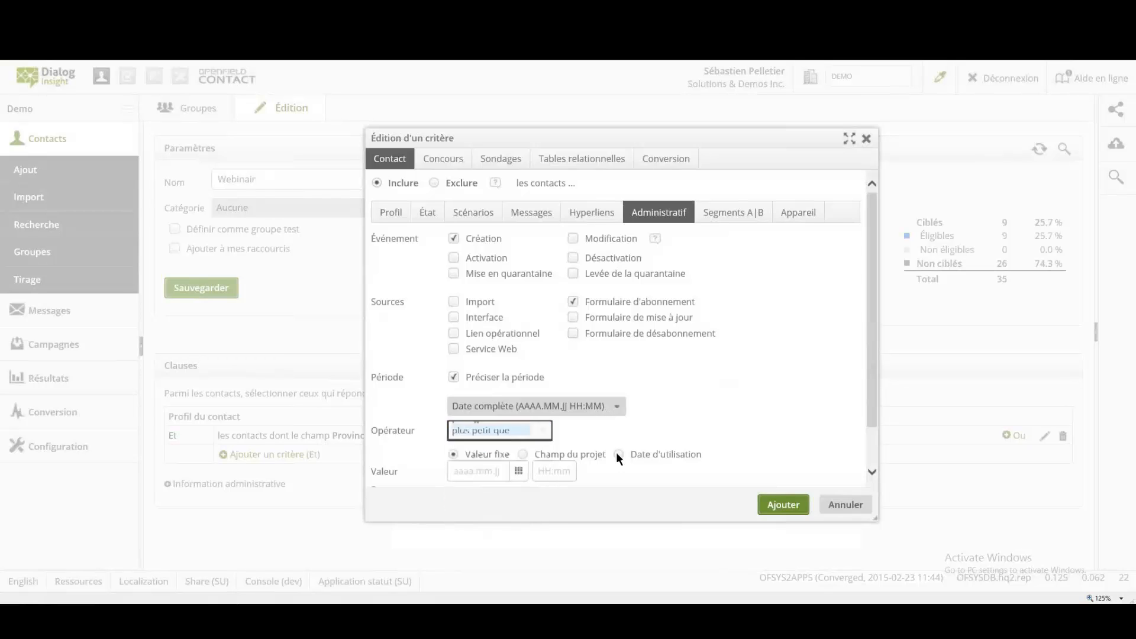
scroll(717, 393, down, 1)
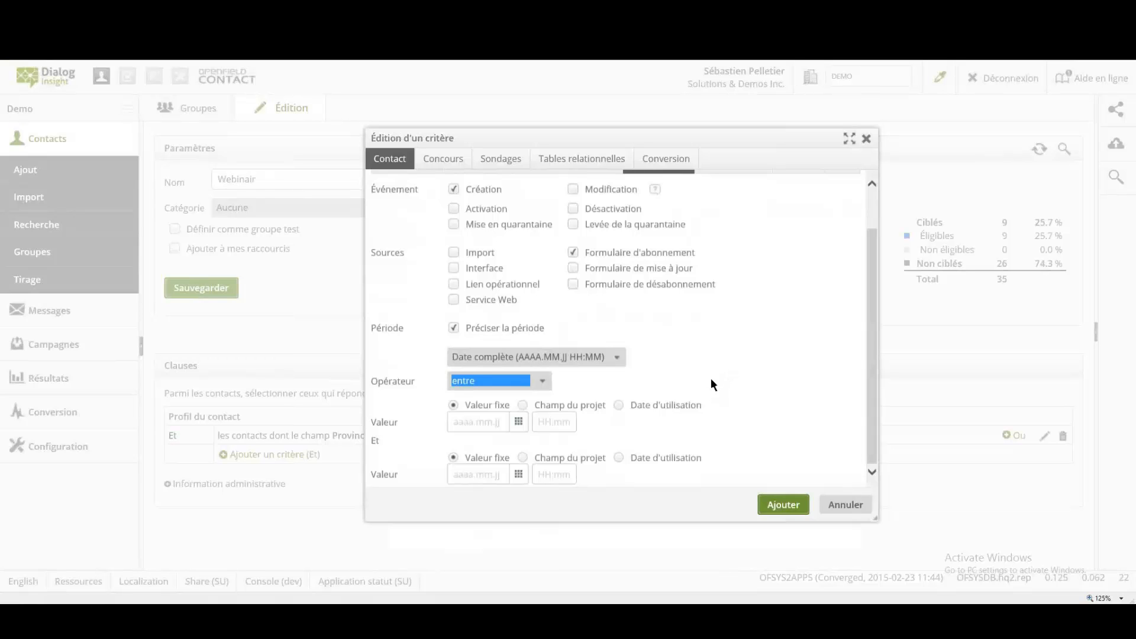
Configure an A|B segment criterion that splits the contact list into 3 segments and targets the 1er segment.
scroll(713, 375, up, 1)
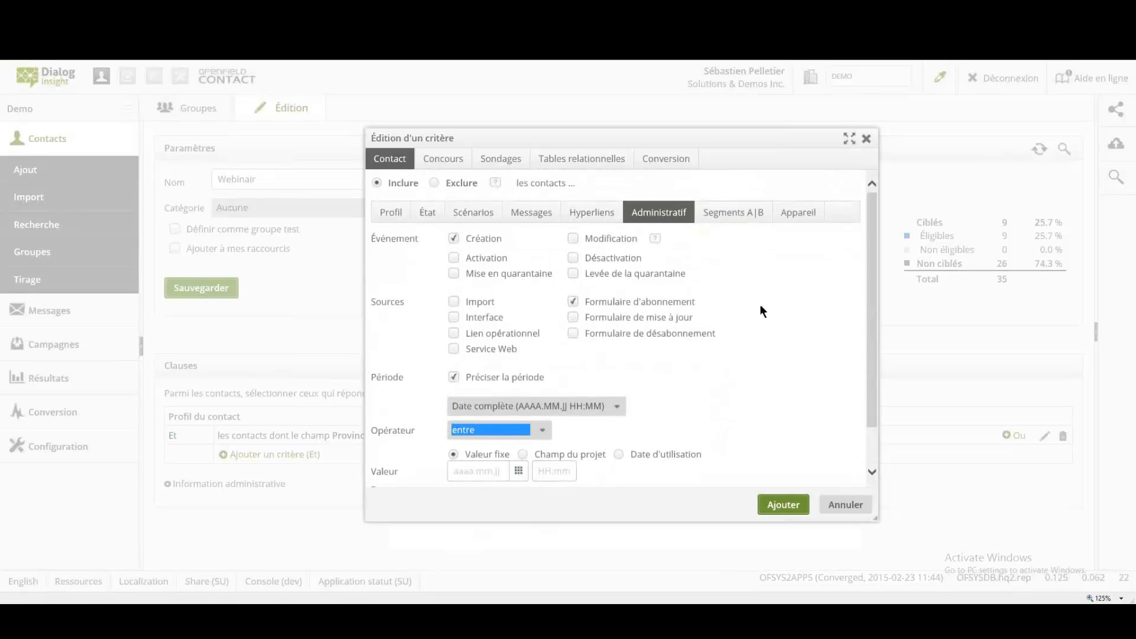
click(734, 220)
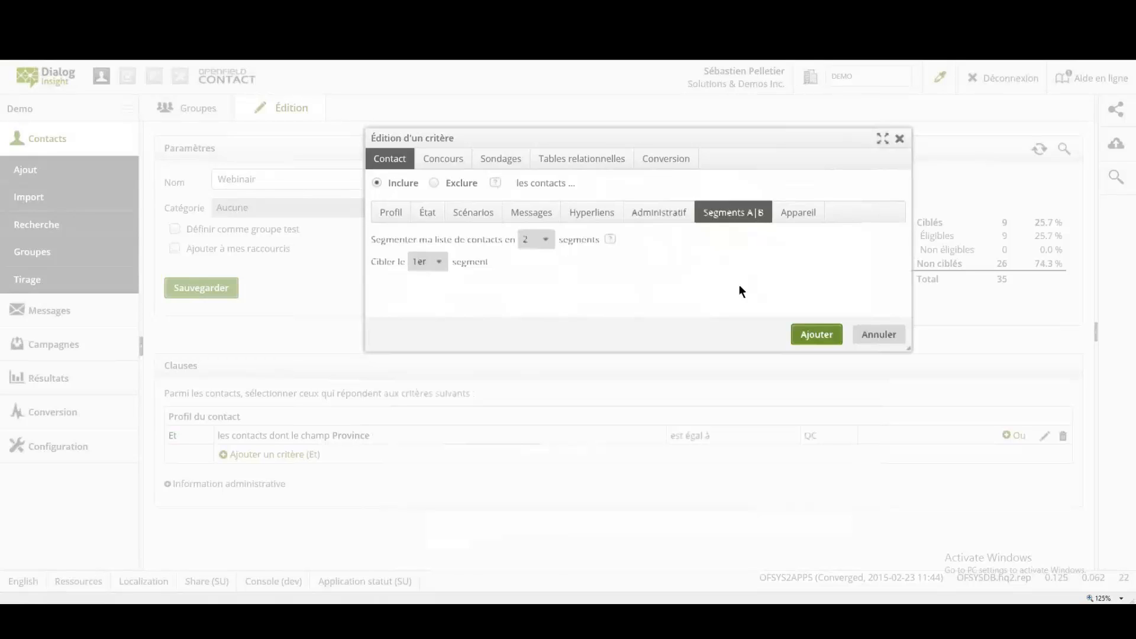
click(547, 242)
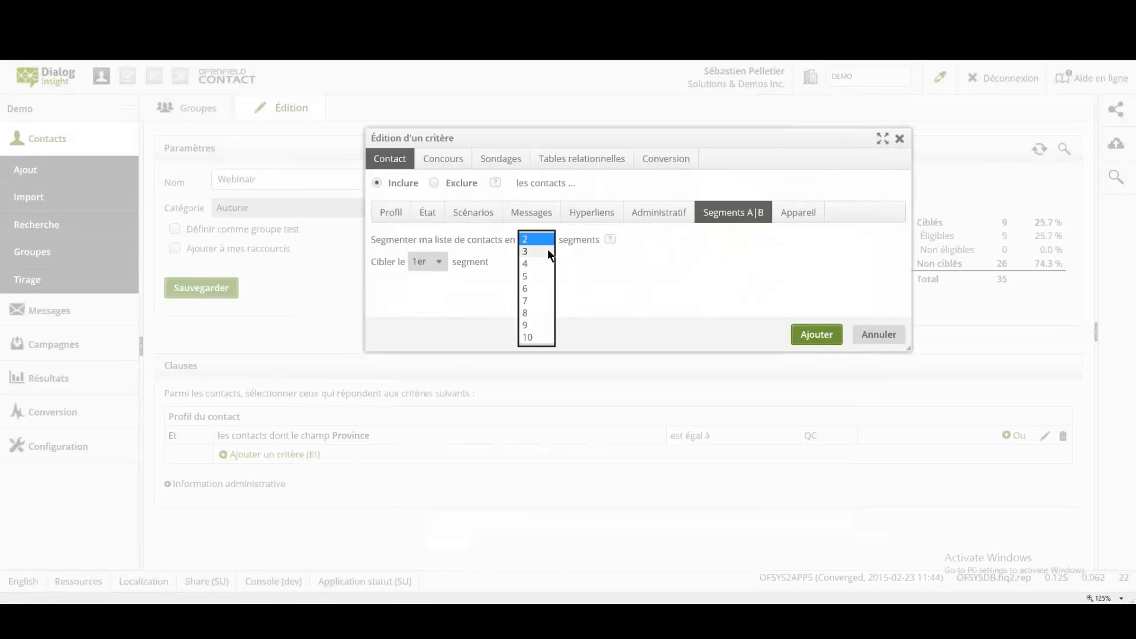
click(546, 251)
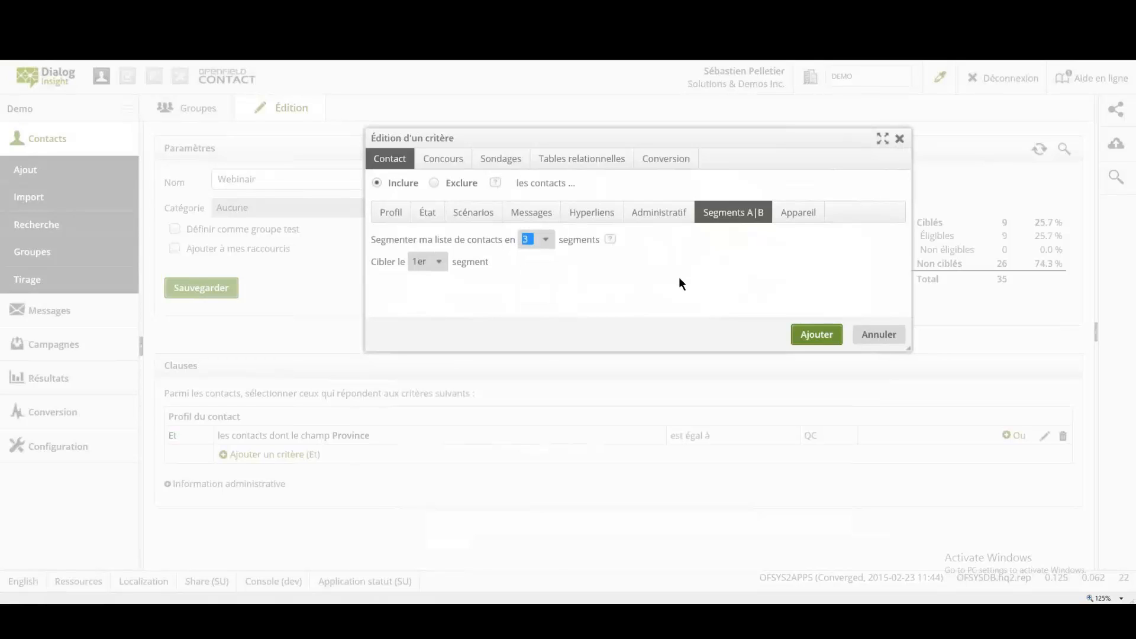
click(428, 266)
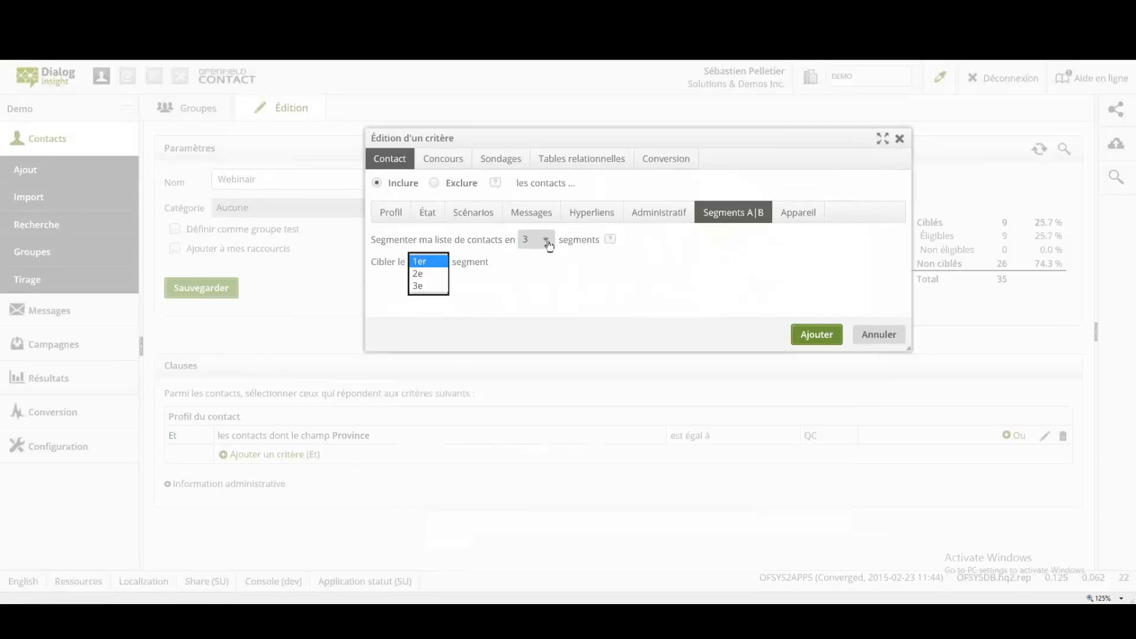
click(420, 262)
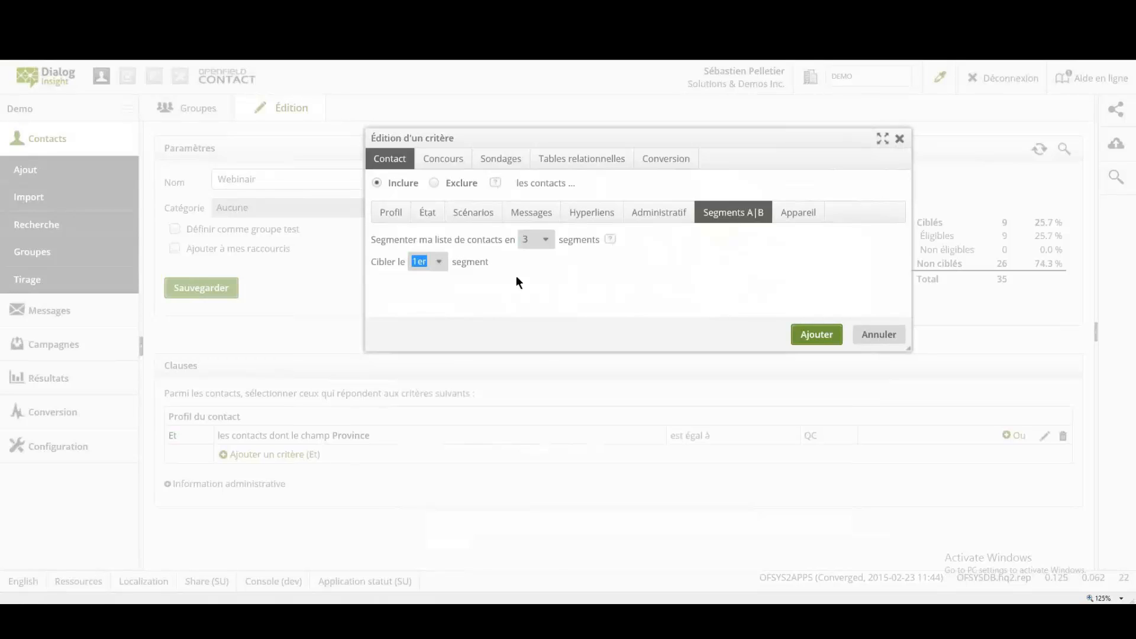
click(439, 269)
click(447, 268)
click(444, 249)
click(506, 283)
Configure a device criterion with the device type Mobile and the platform Apple.
click(799, 217)
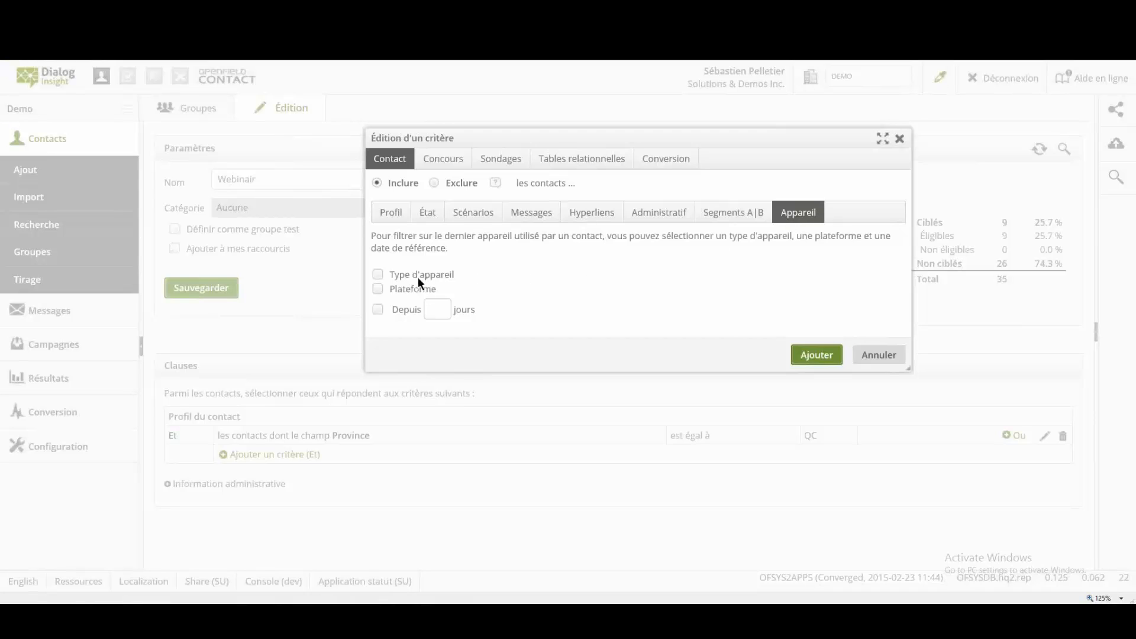
click(378, 275)
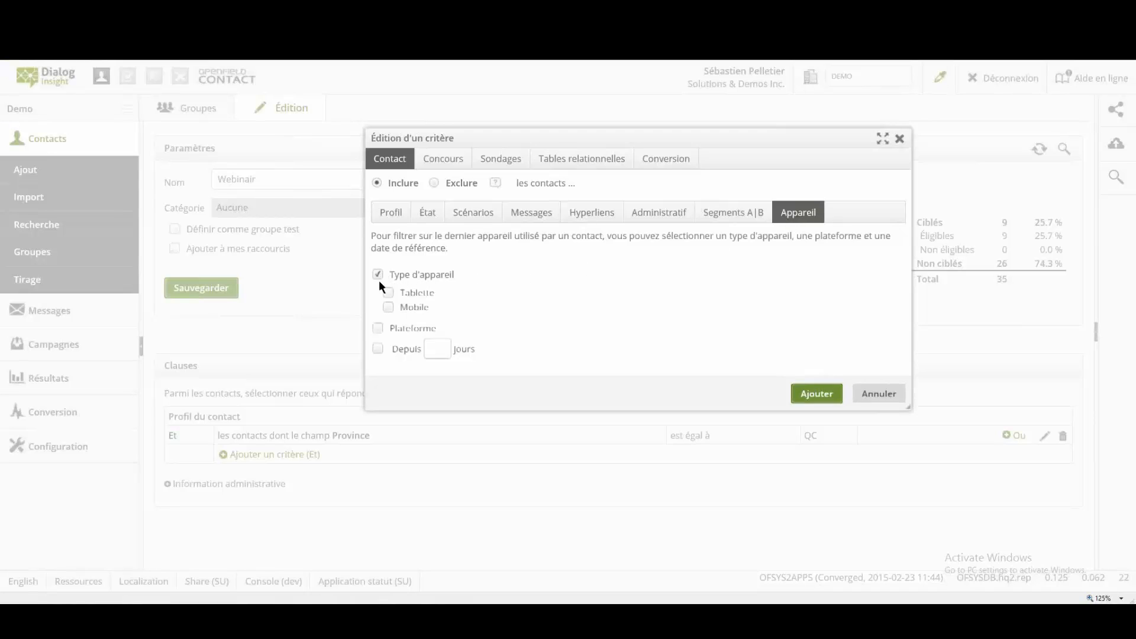
click(377, 328)
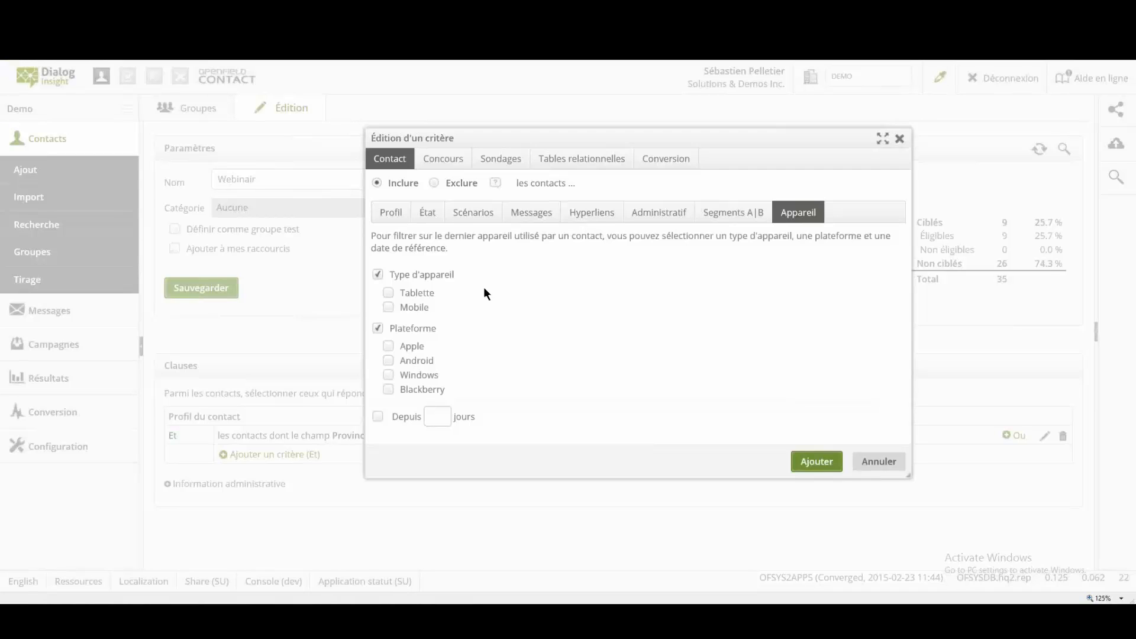
click(389, 293)
click(389, 307)
click(388, 292)
click(386, 345)
Choose the Contest/ Concours project for a contest criterion.
click(392, 214)
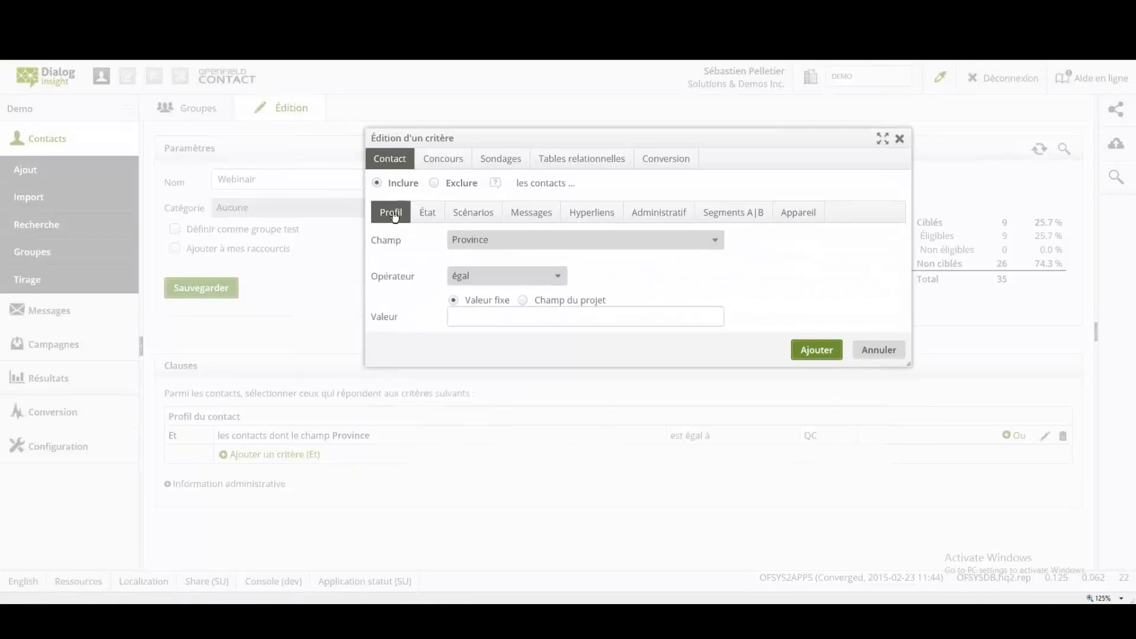
click(447, 158)
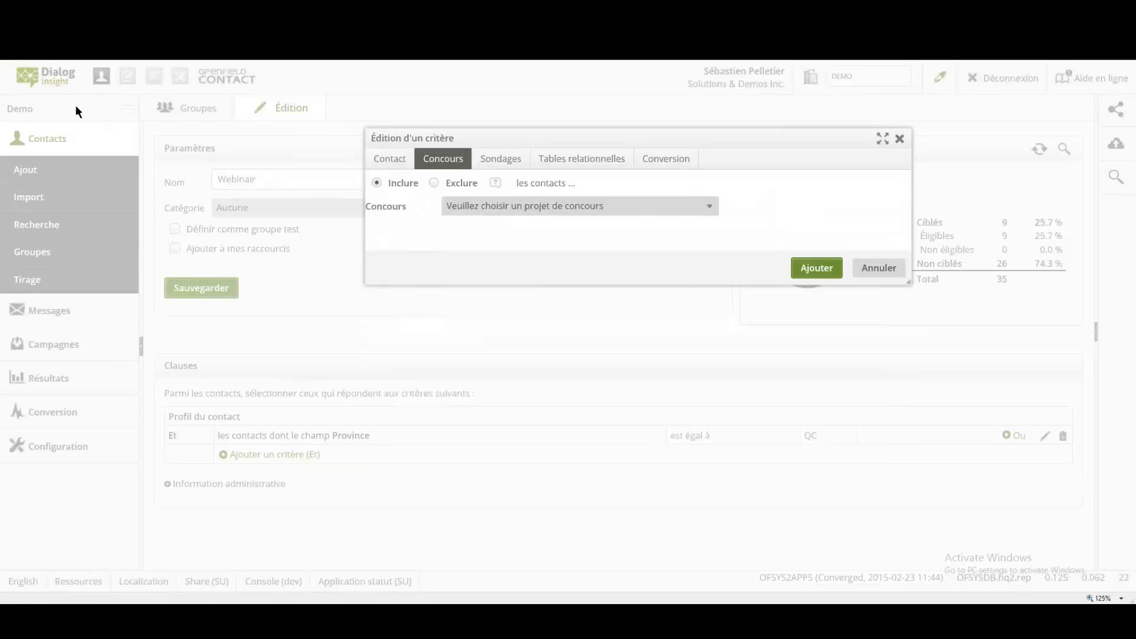
click(459, 212)
click(476, 219)
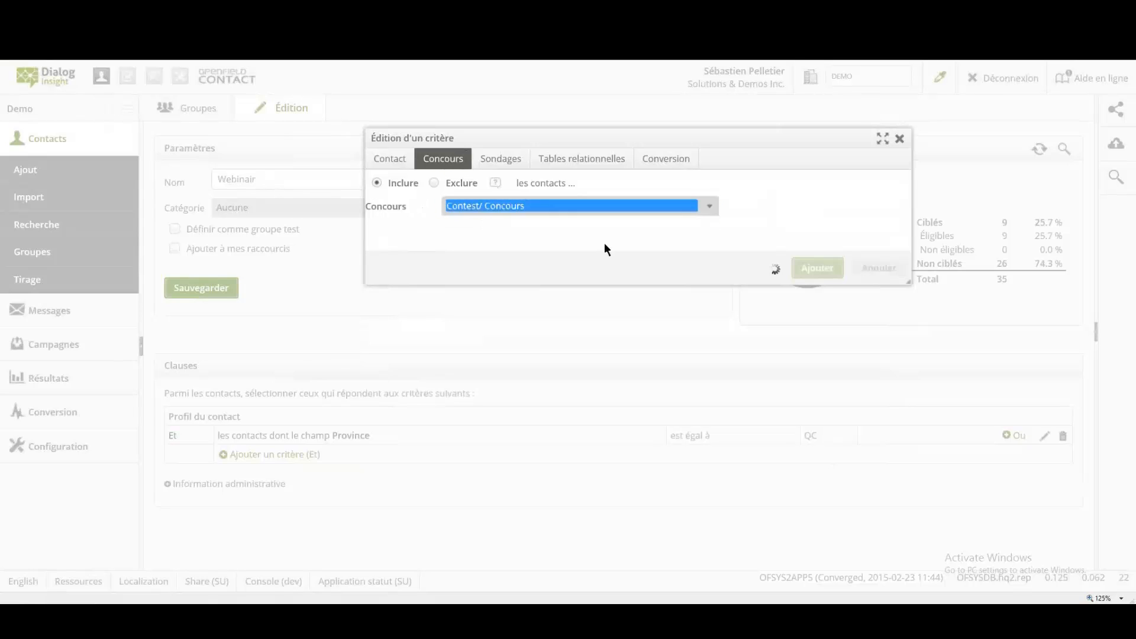
Configure a survey response criterion for AuCourant Février 2008 - Envois on question Q1 Department with the operator A choisi.
click(514, 159)
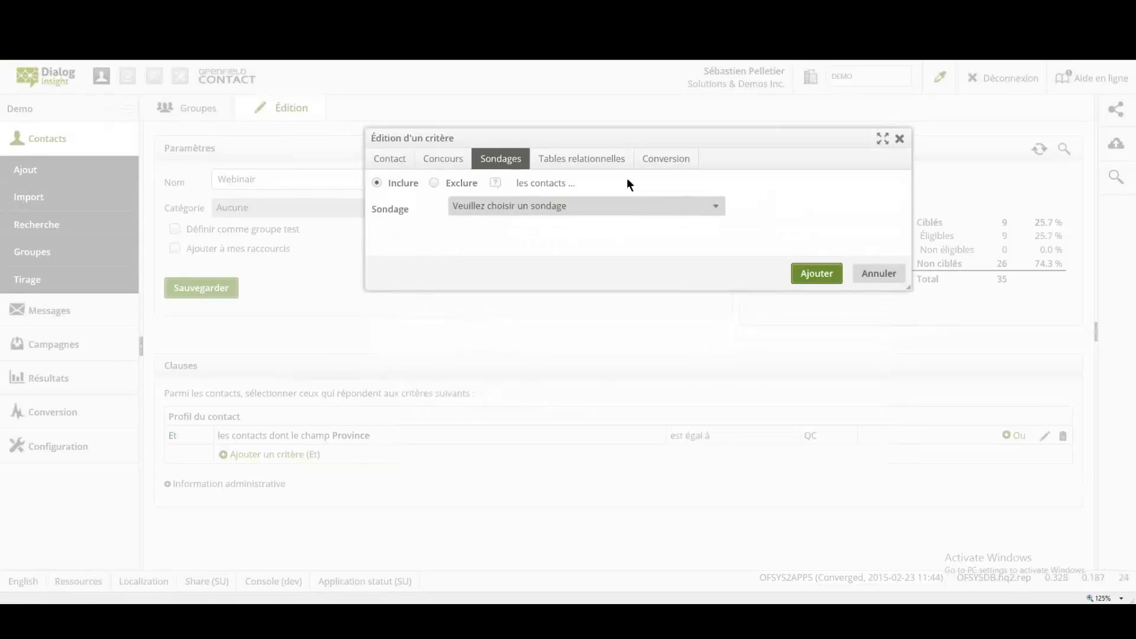
click(664, 214)
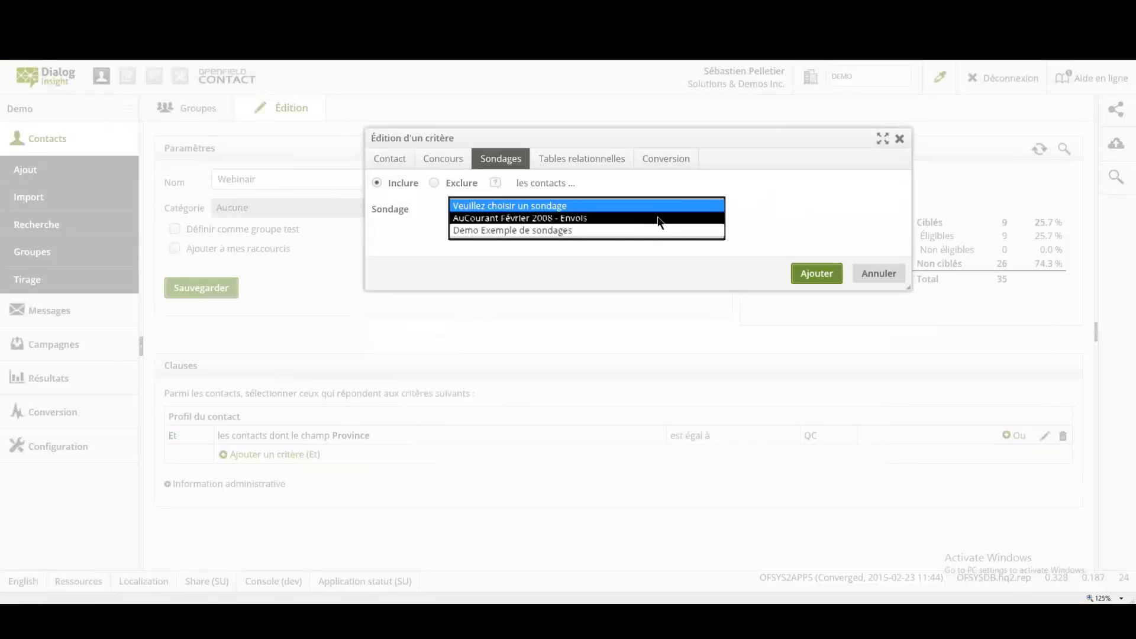
click(660, 219)
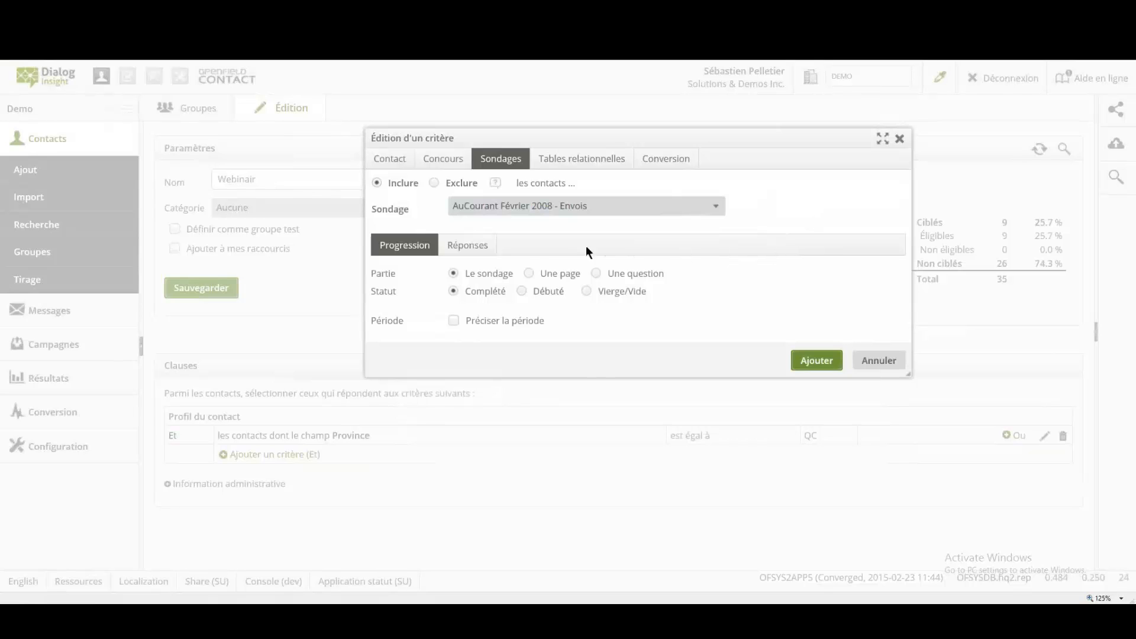
click(471, 247)
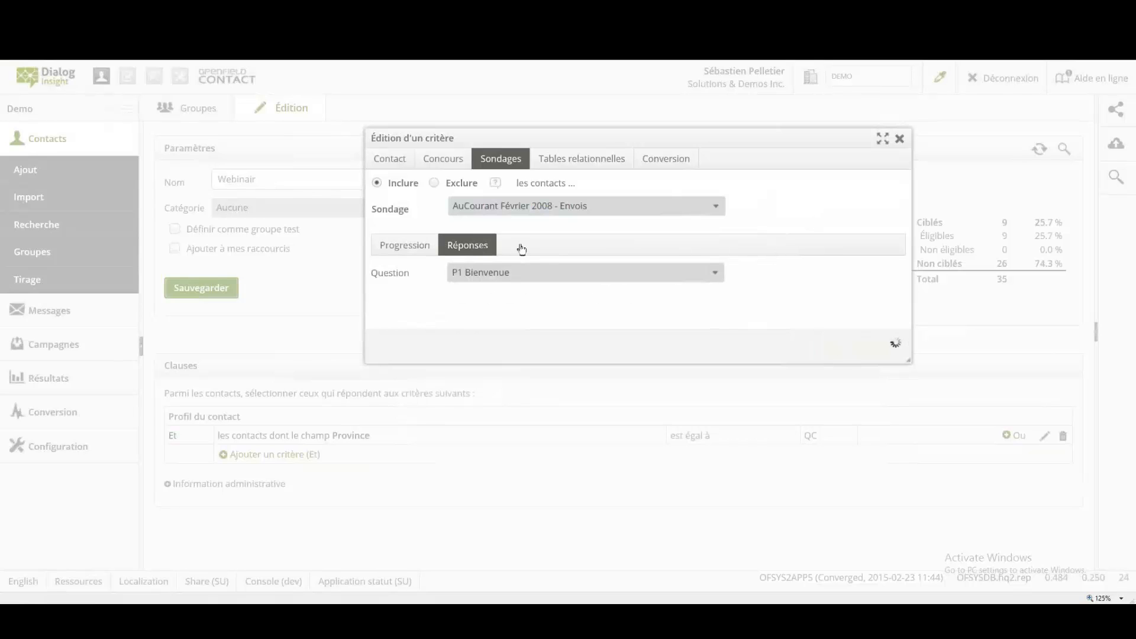
click(680, 282)
click(507, 299)
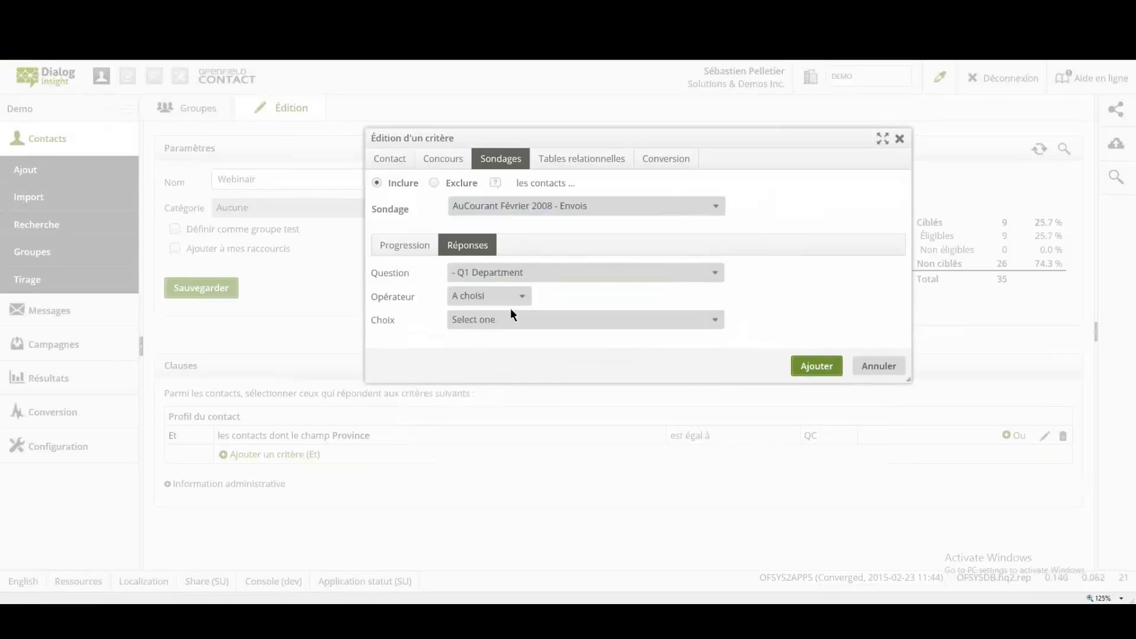
click(512, 320)
click(506, 333)
Review which relational tables can be used for a criterion.
click(600, 166)
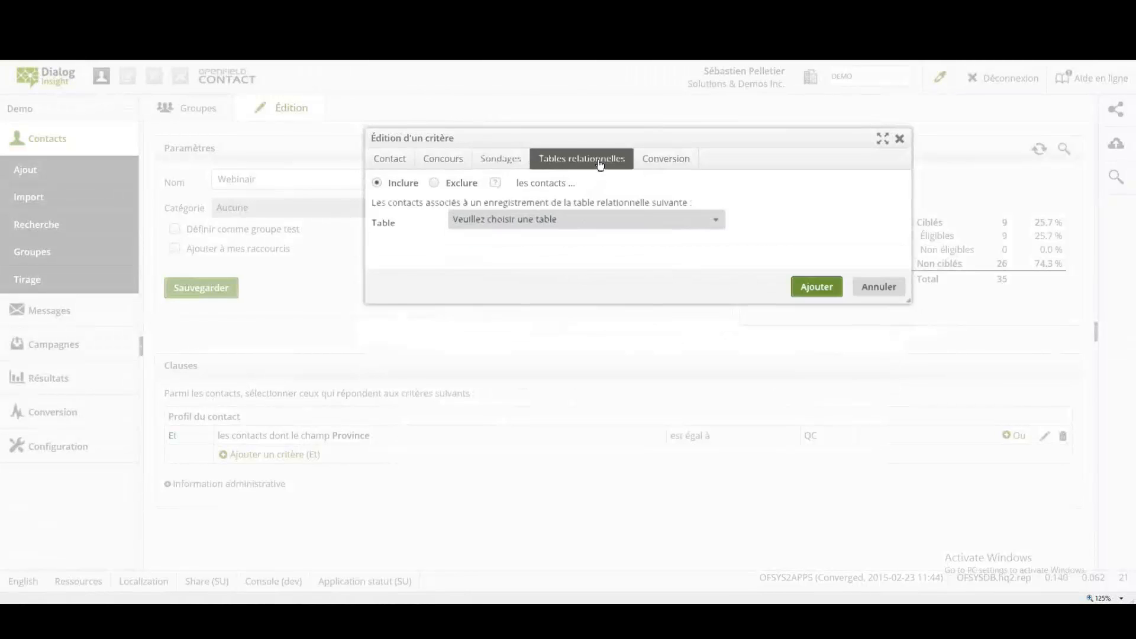
click(622, 221)
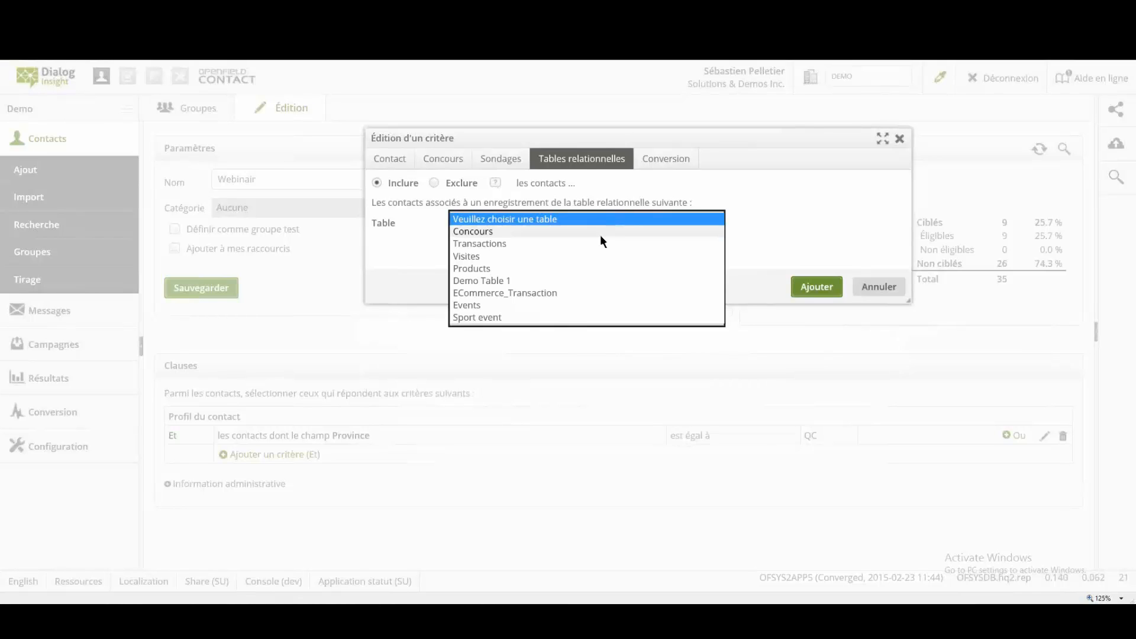
click(658, 184)
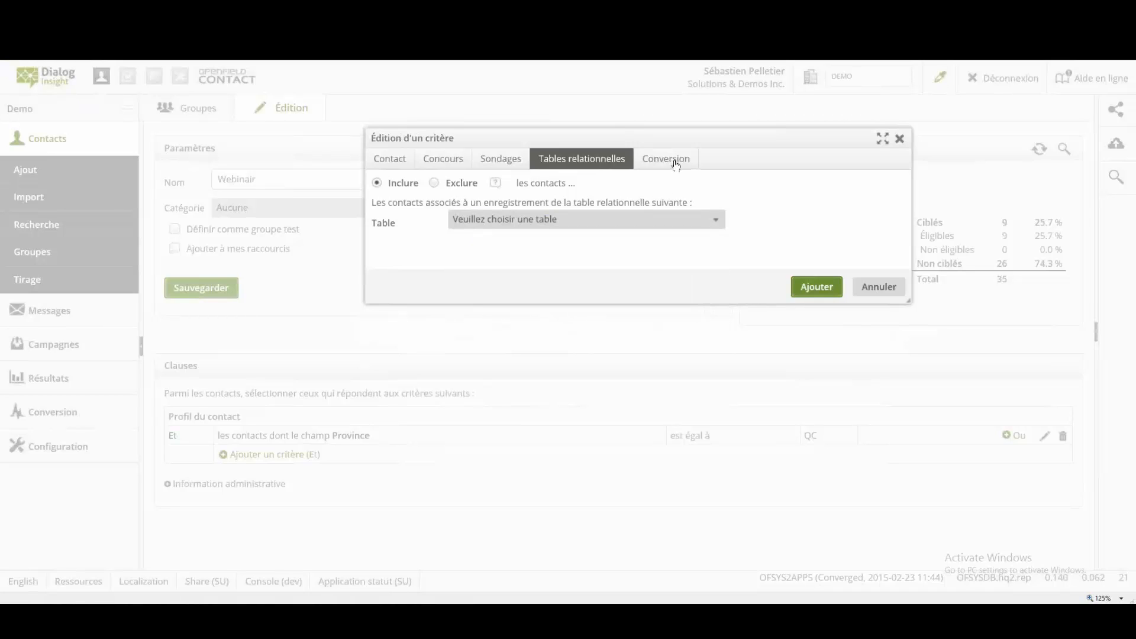
Configure a conversion criterion on visited pages with the event Article Vu.
click(674, 160)
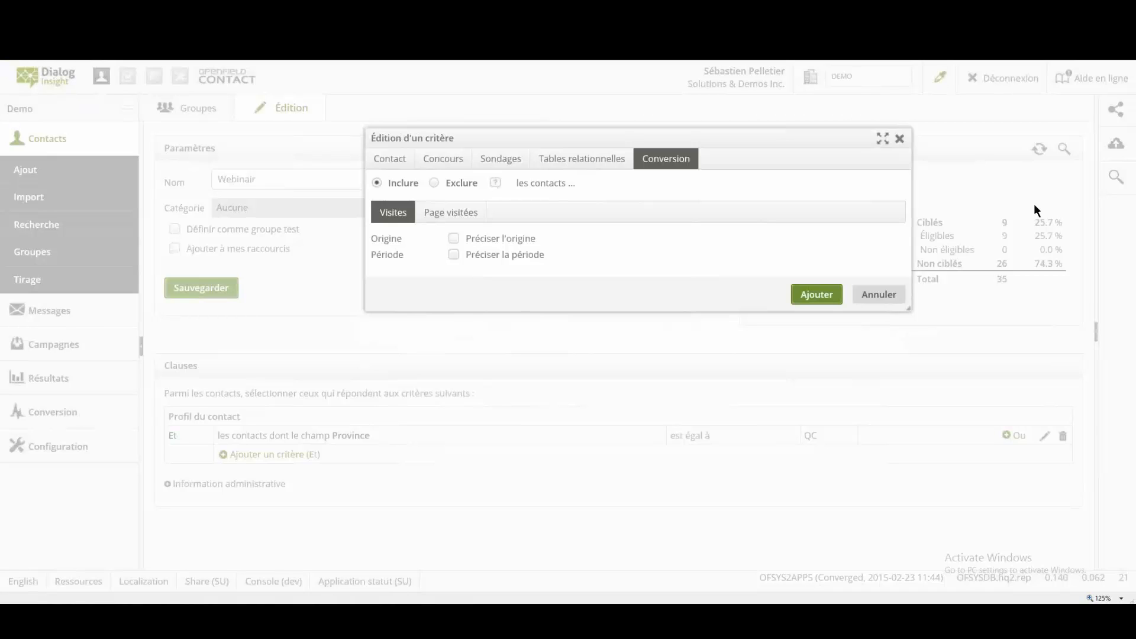
click(454, 239)
click(462, 224)
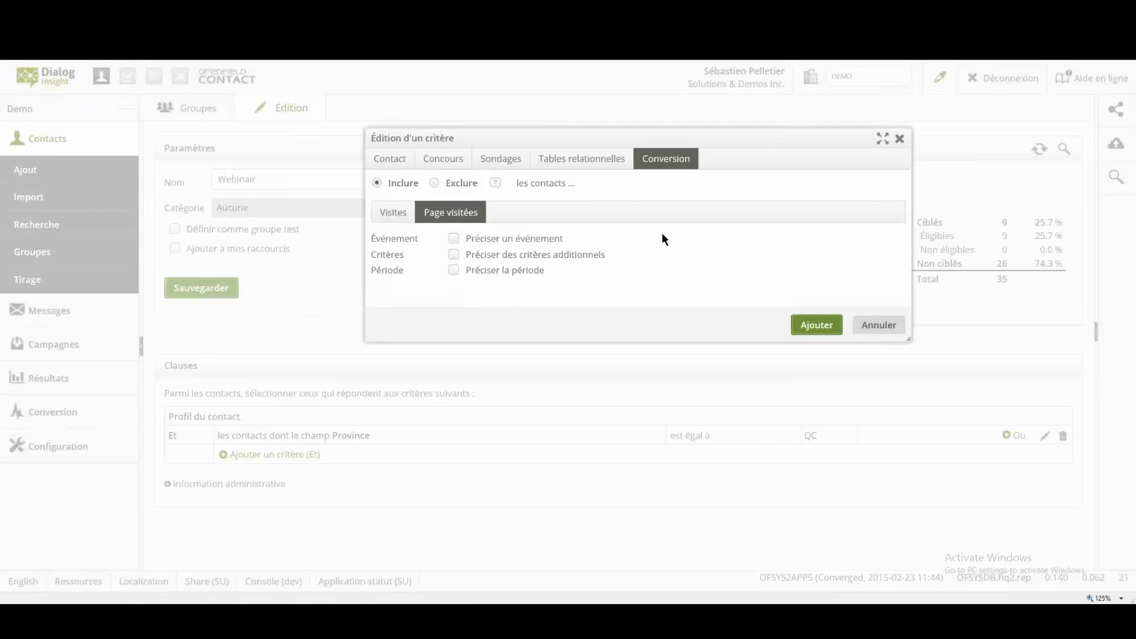
click(548, 237)
click(571, 262)
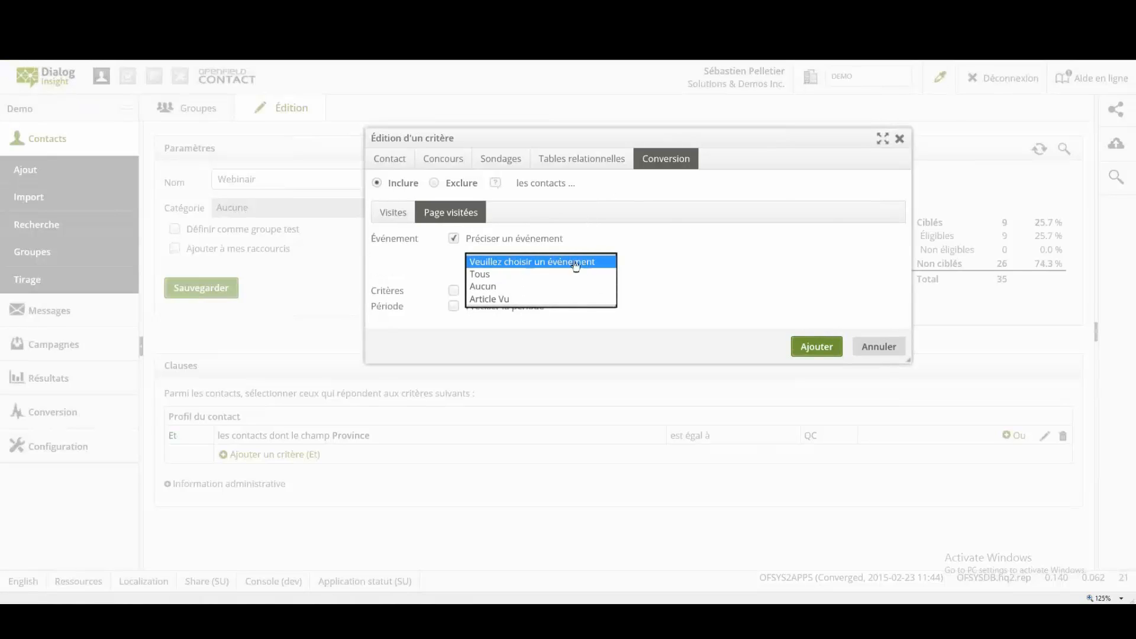
click(574, 298)
click(613, 264)
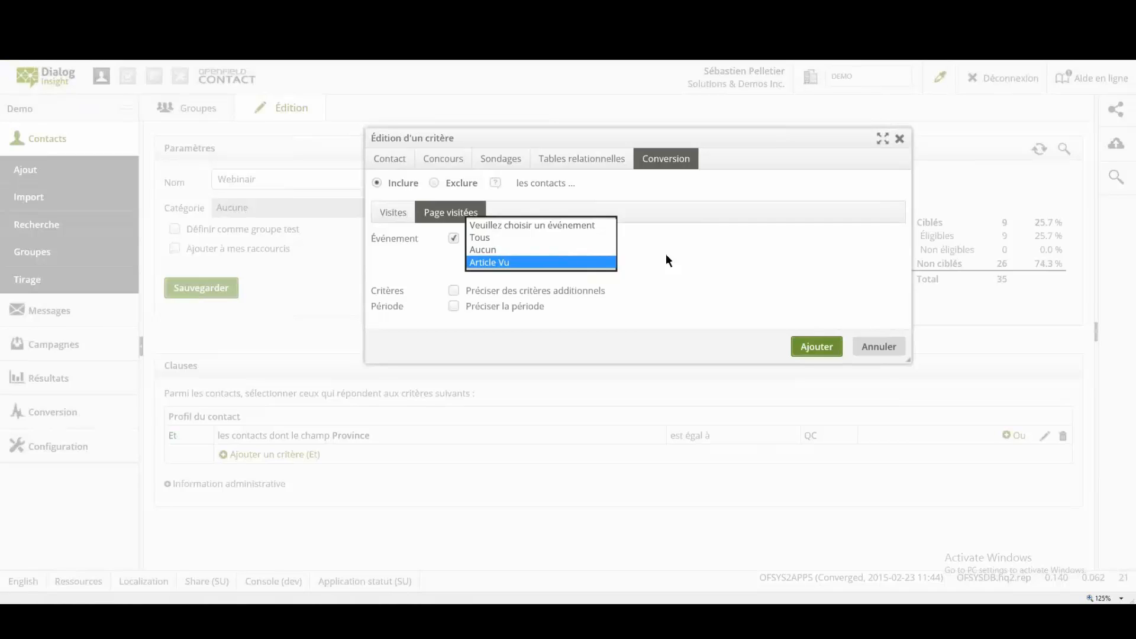
click(688, 254)
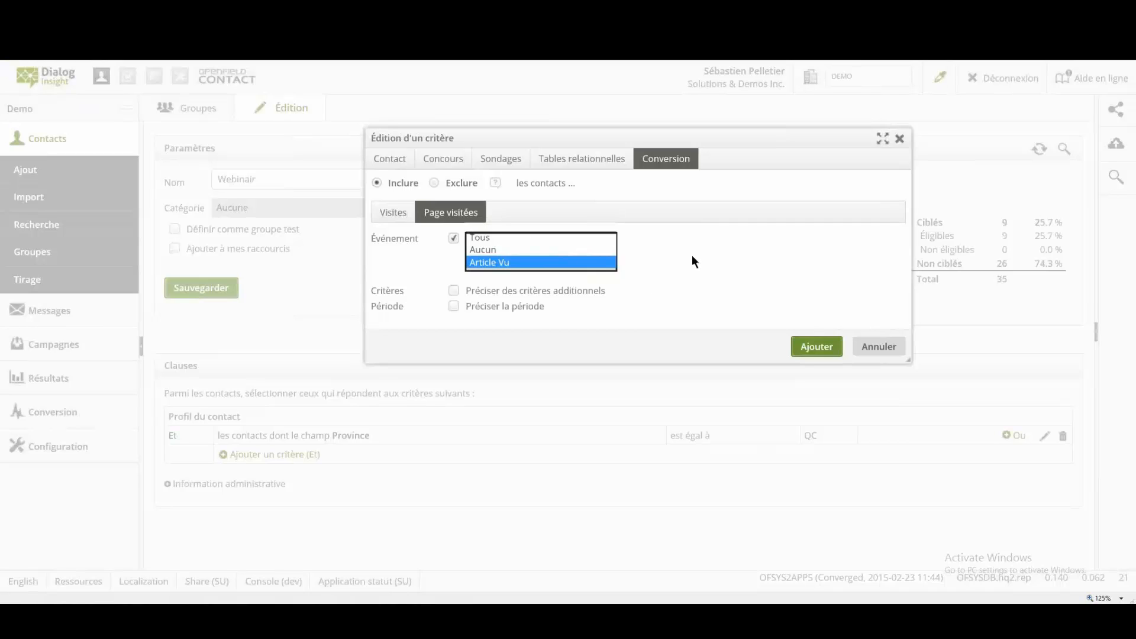
Return to the Province profile criterion and cancel it without adding it to the group.
click(396, 160)
click(692, 314)
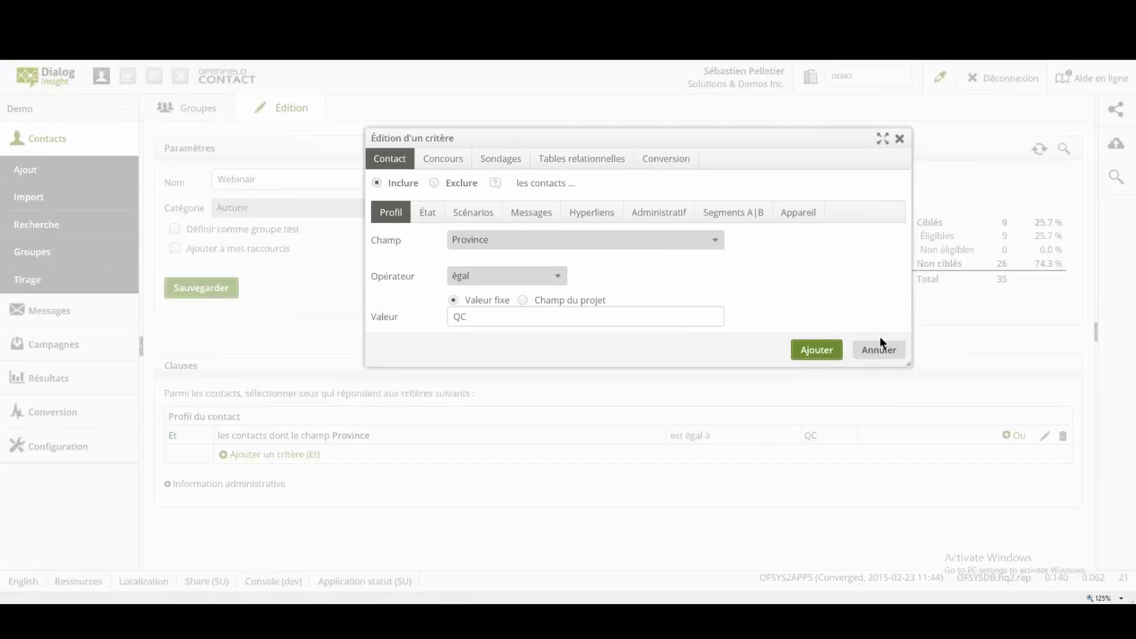
click(879, 352)
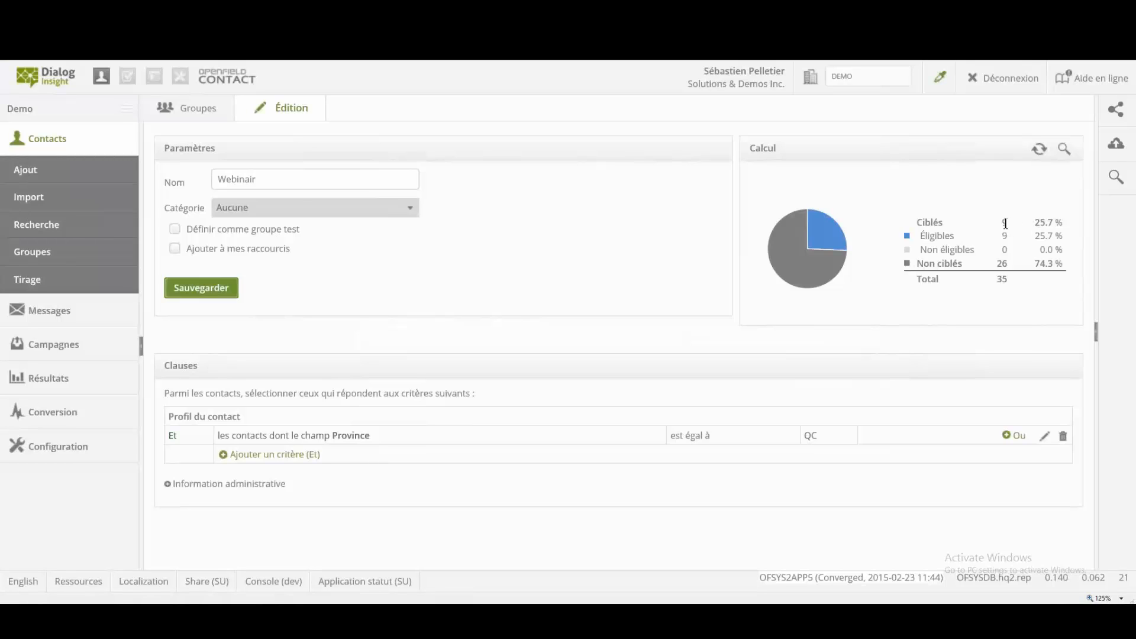
List the contacts of the Webinair group and look at the campaign launch options without starting a campaign.
click(1069, 158)
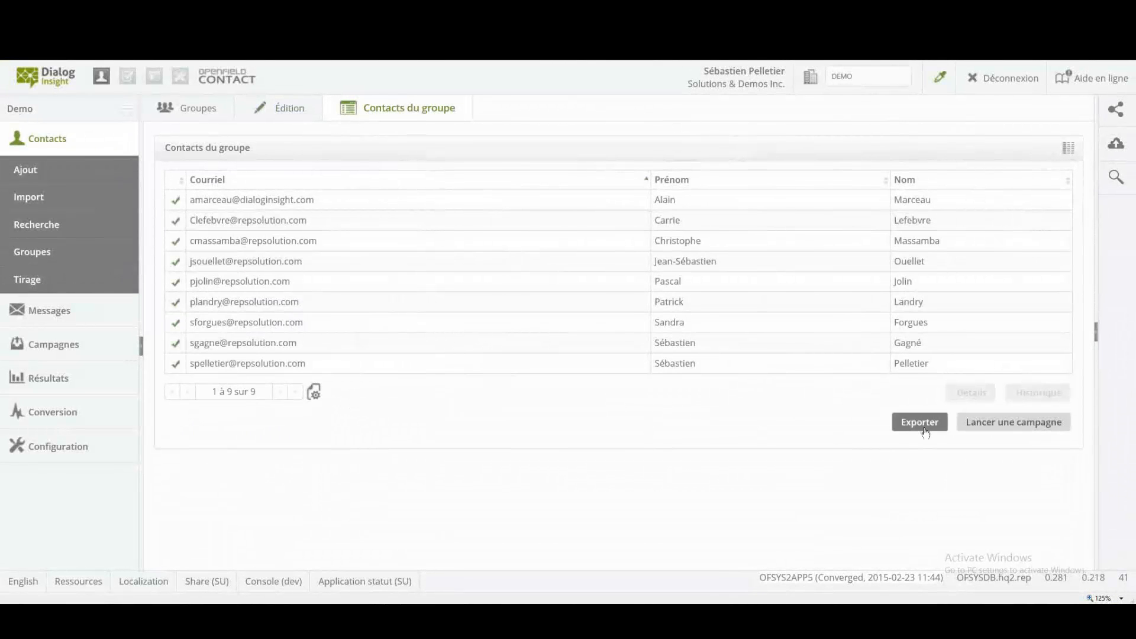
click(989, 427)
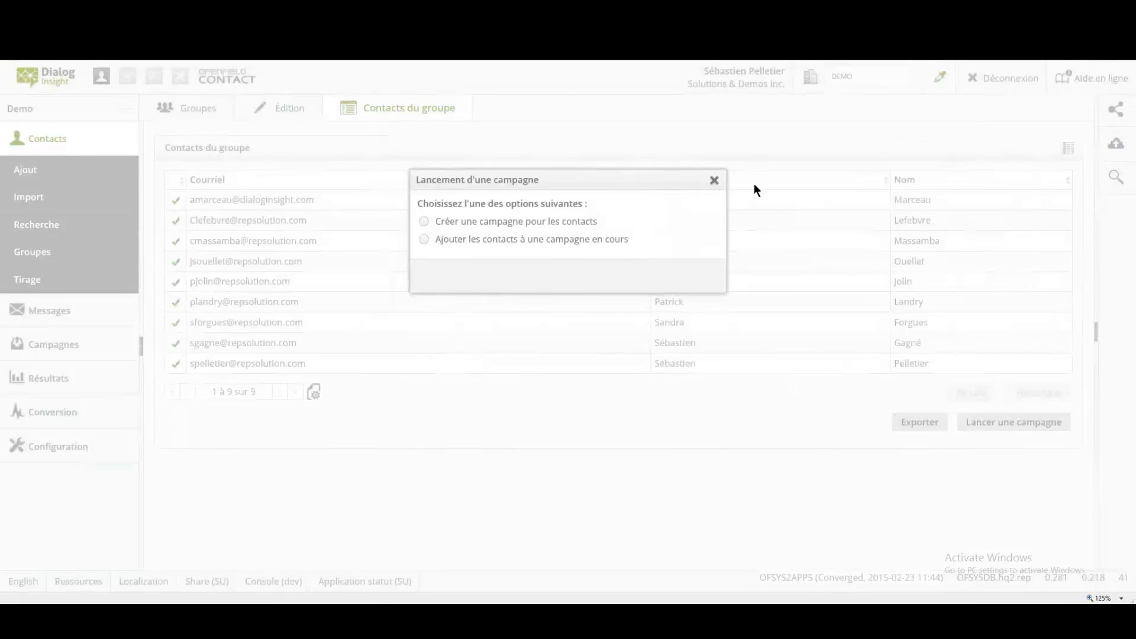
click(714, 181)
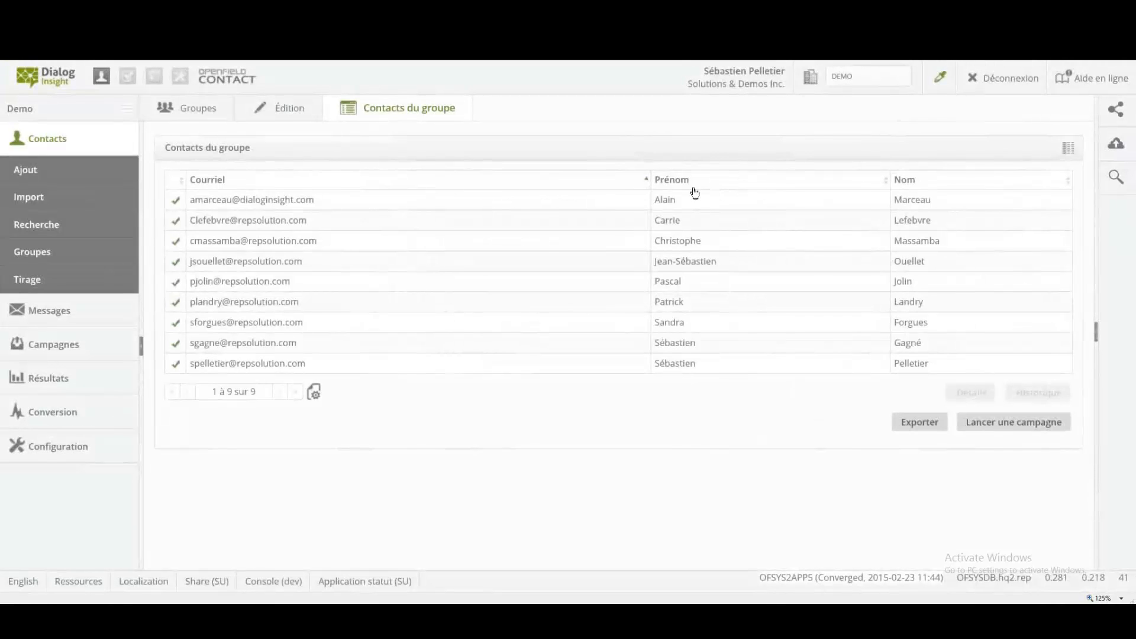
click(300, 112)
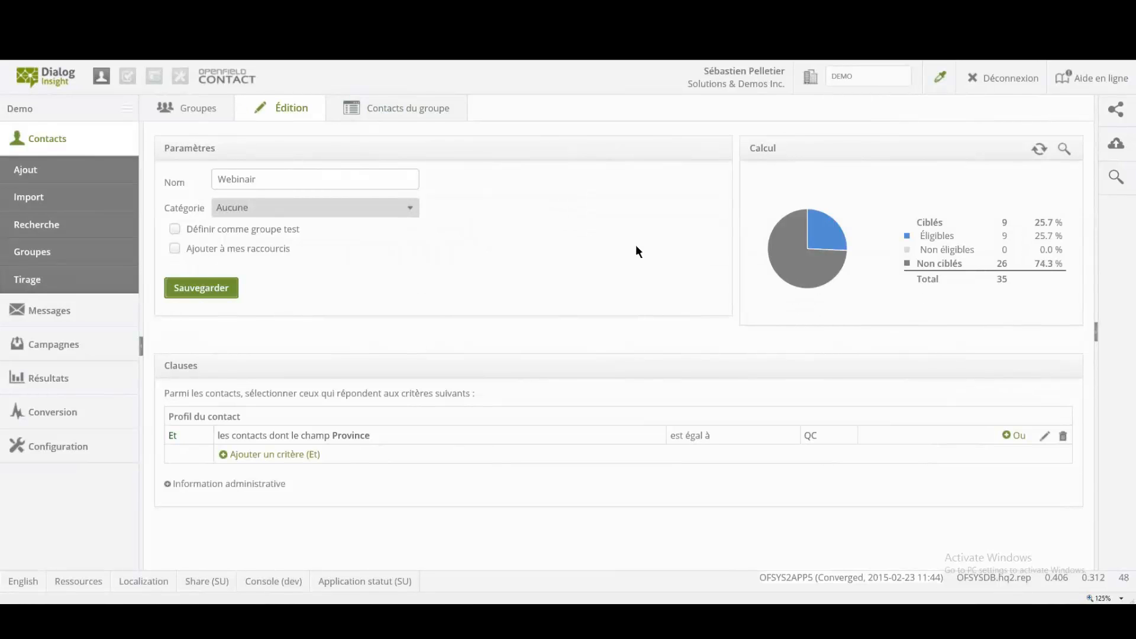
key(alt+Tab)
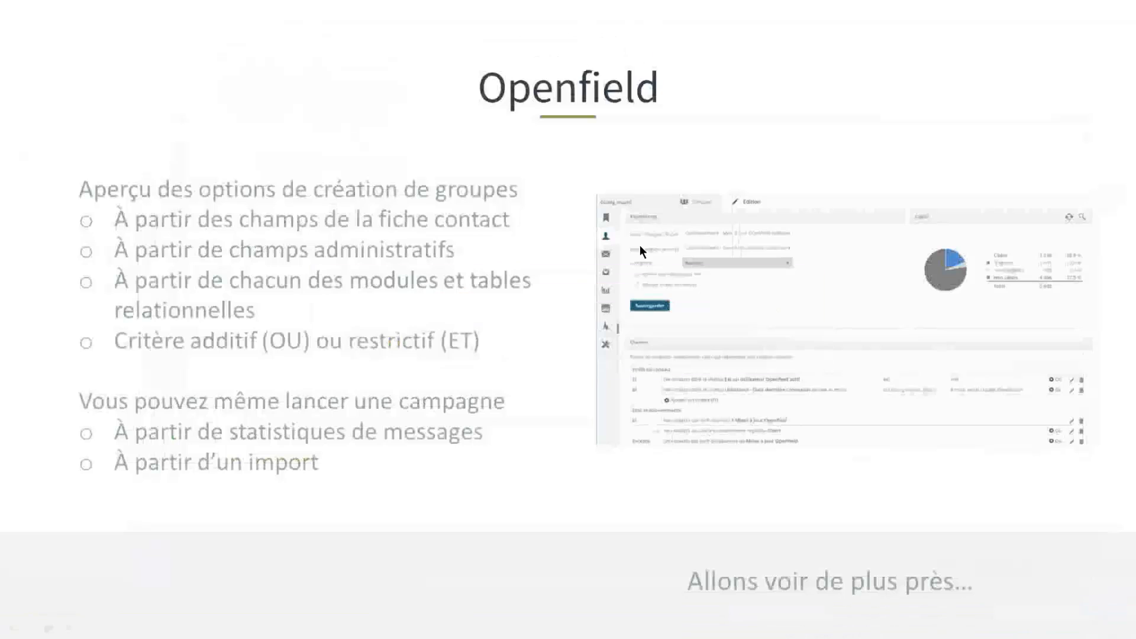
key(Right)
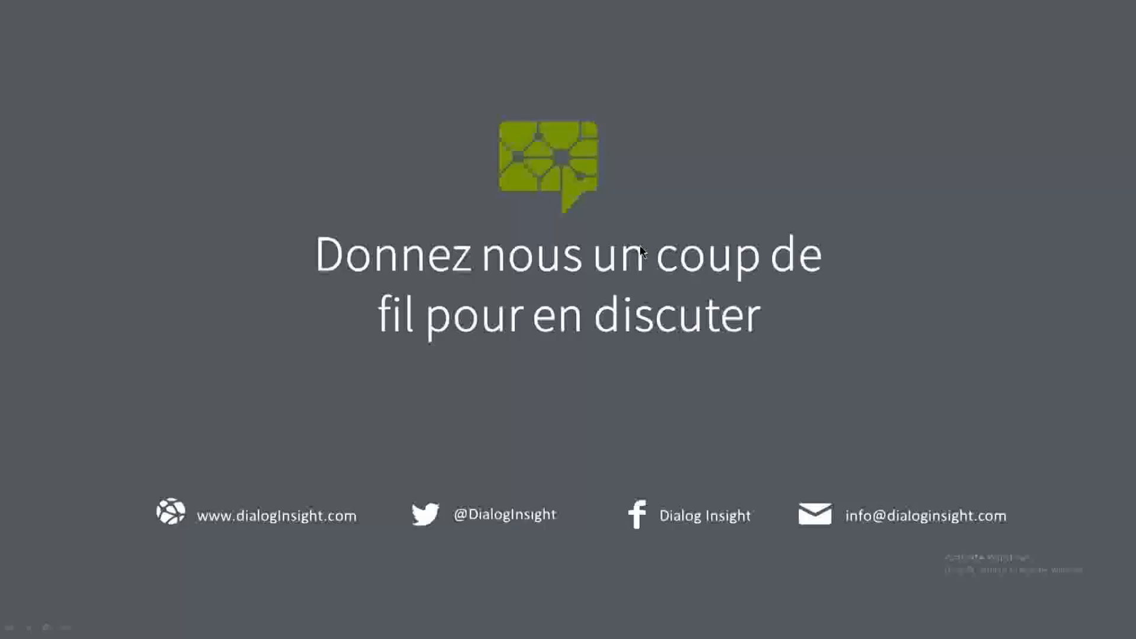